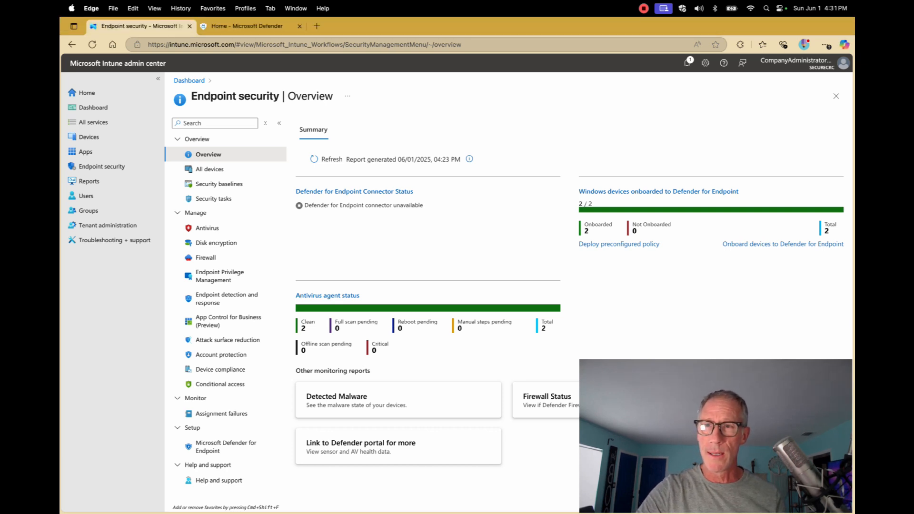
Step: Start a new endpoint security antivirus policy for the Windows platform using the Microsoft Defender Antivirus profile
left_click(102, 167)
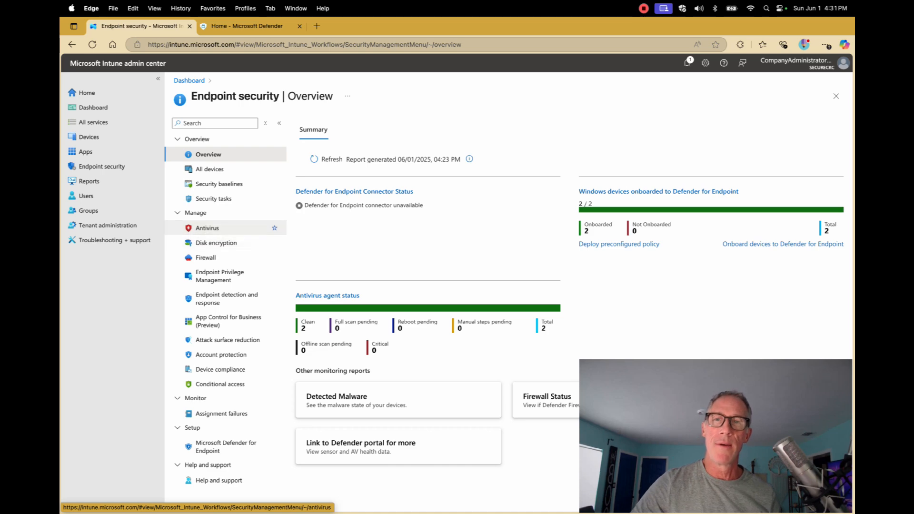
left_click(208, 228)
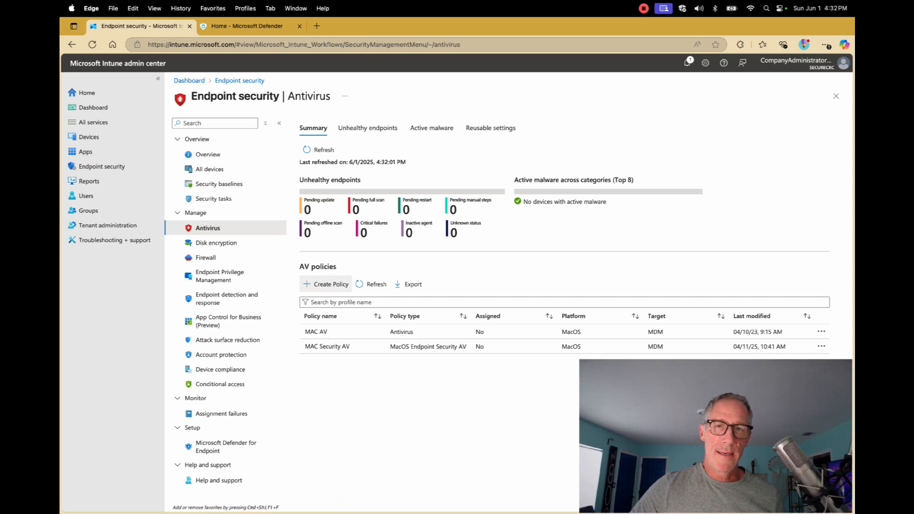
left_click(329, 284)
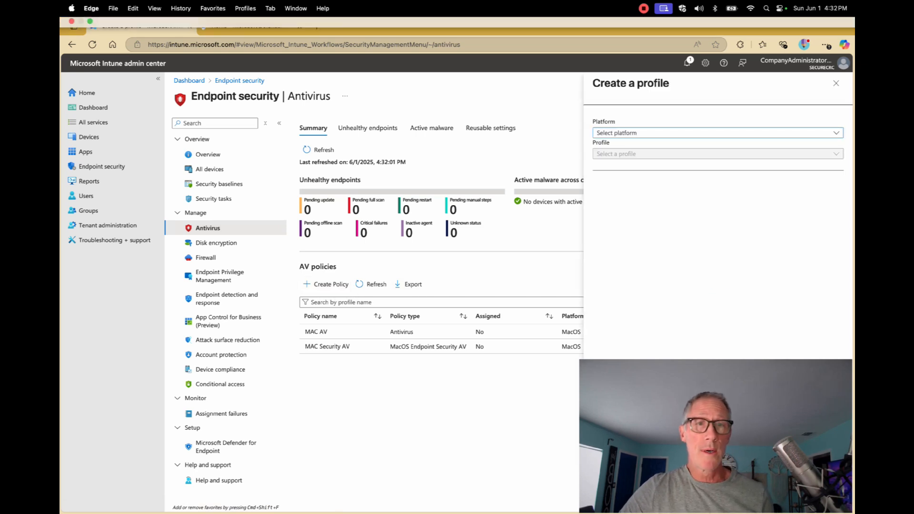
left_click(717, 133)
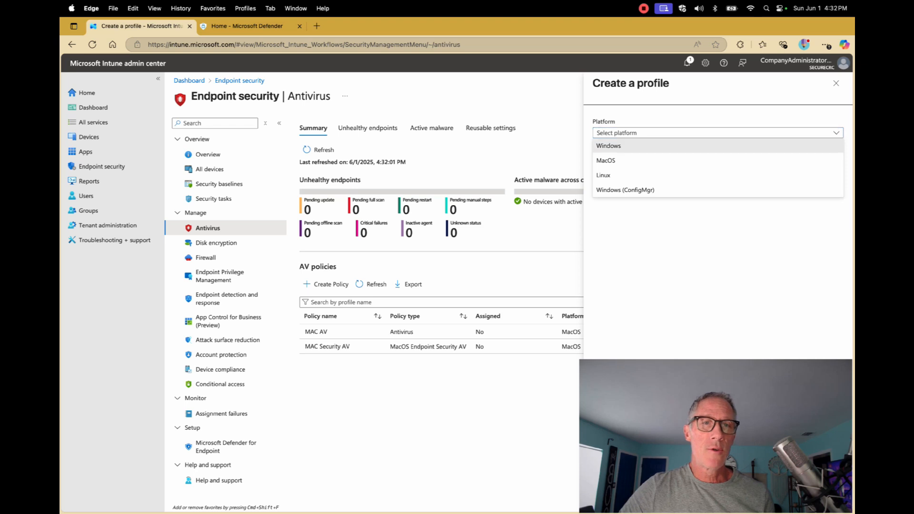
left_click(628, 147)
left_click(718, 154)
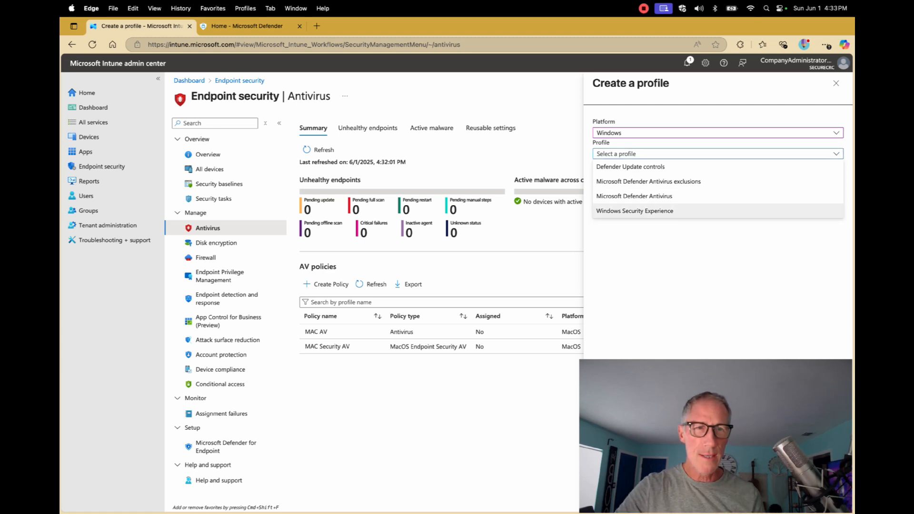
left_click(634, 196)
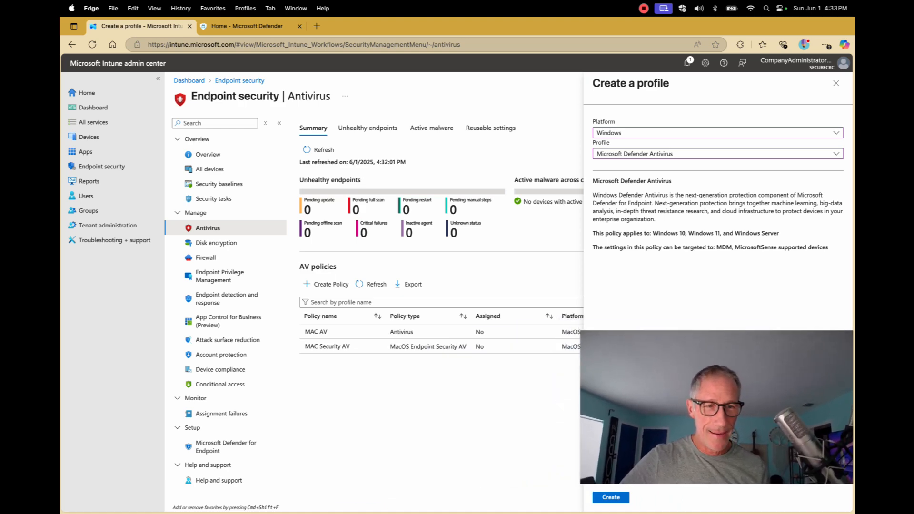
left_click(611, 497)
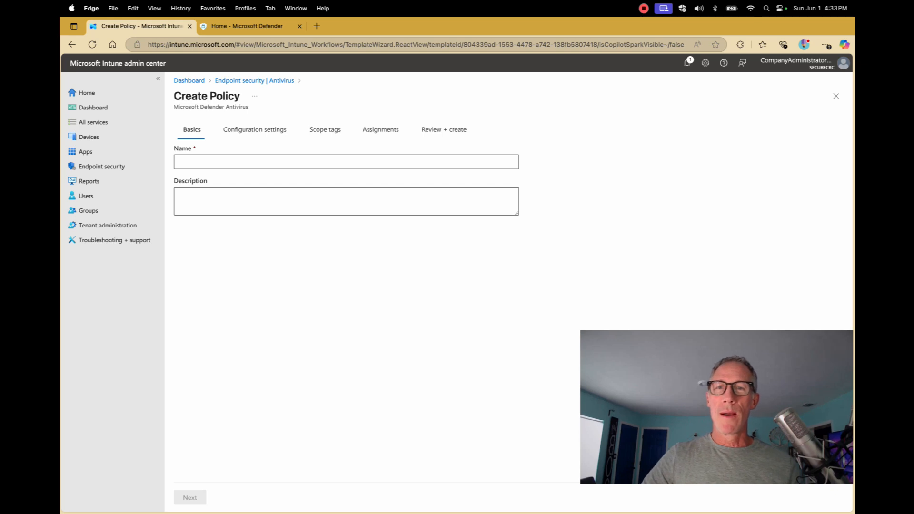
Step: Name the policy "MDE - Antimalware and Network Protection" and proceed to its configuration settings
left_click(346, 162)
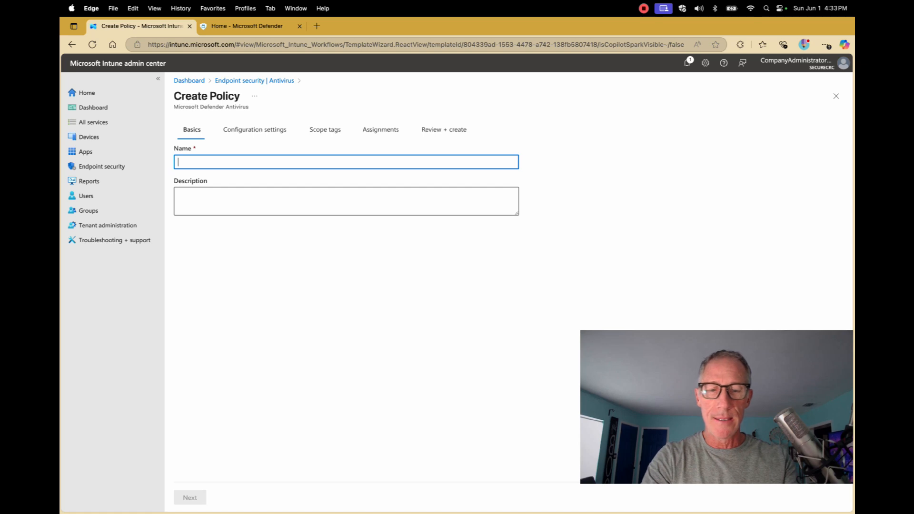
type("MDE -")
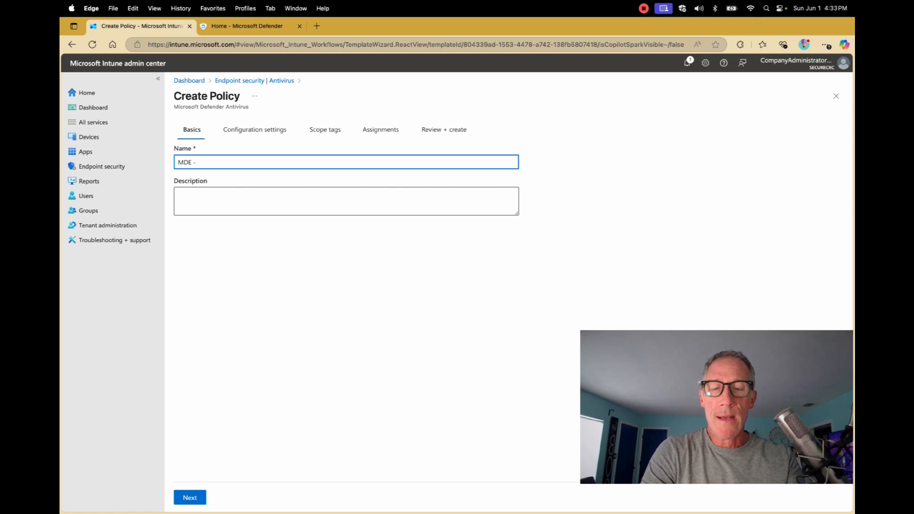
type(" Antimalware")
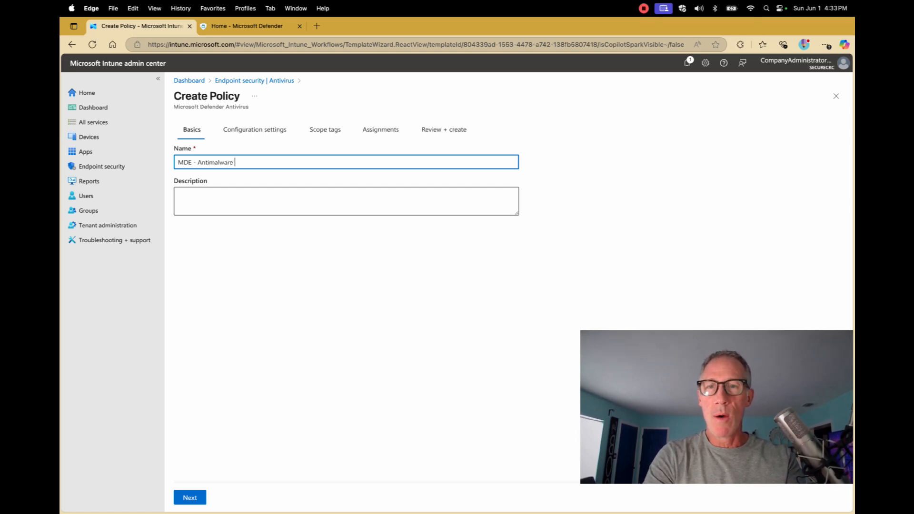
type(" and ")
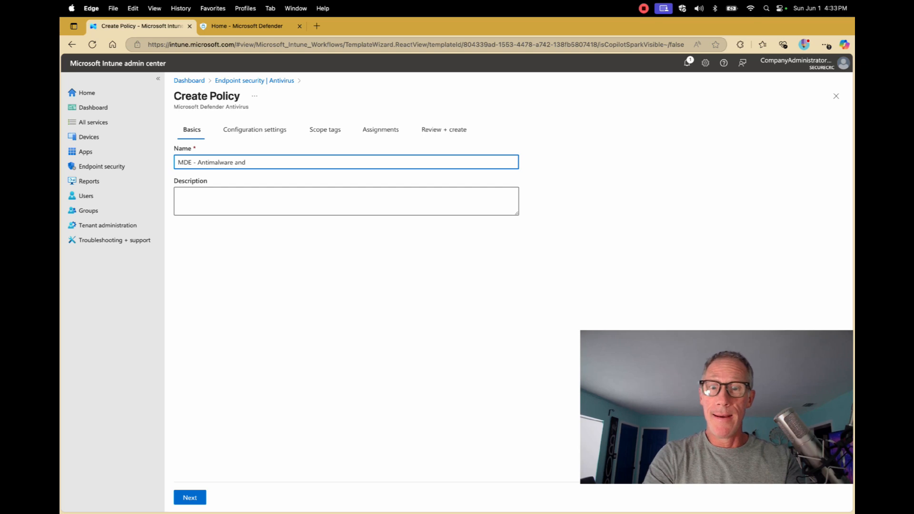
type("Netywoprk")
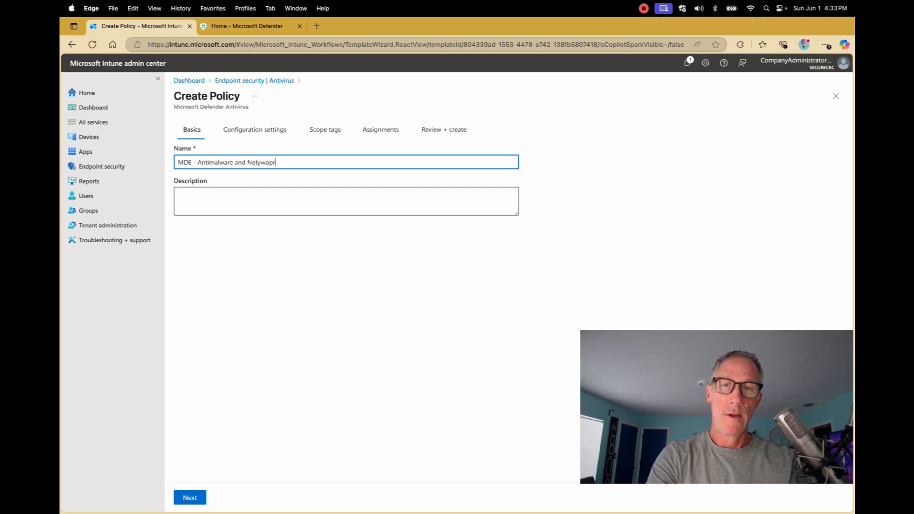
key("BackSpace")
key("BackSpace")
key("BackSpace")
type("rk")
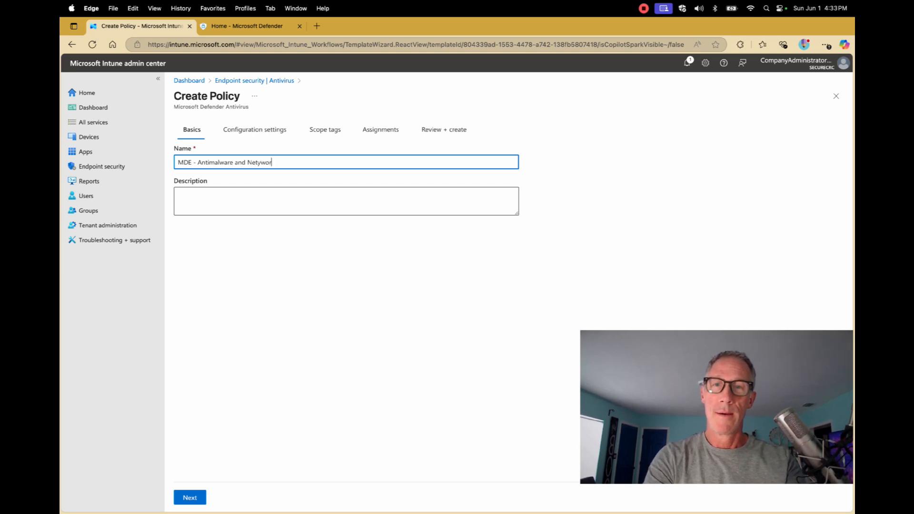
key("BackSpace")
key("BackSpace")
key("BackSpace")
key("BackSpace")
key("BackSpace")
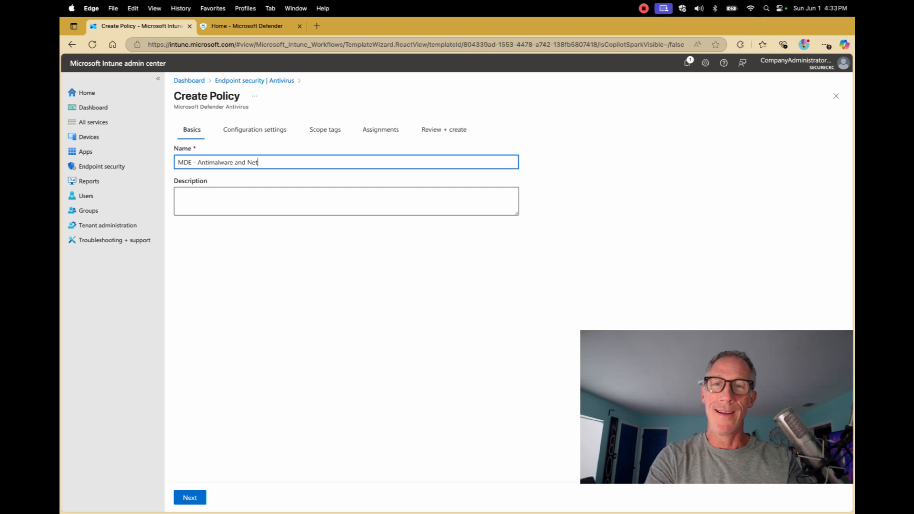
type("wor")
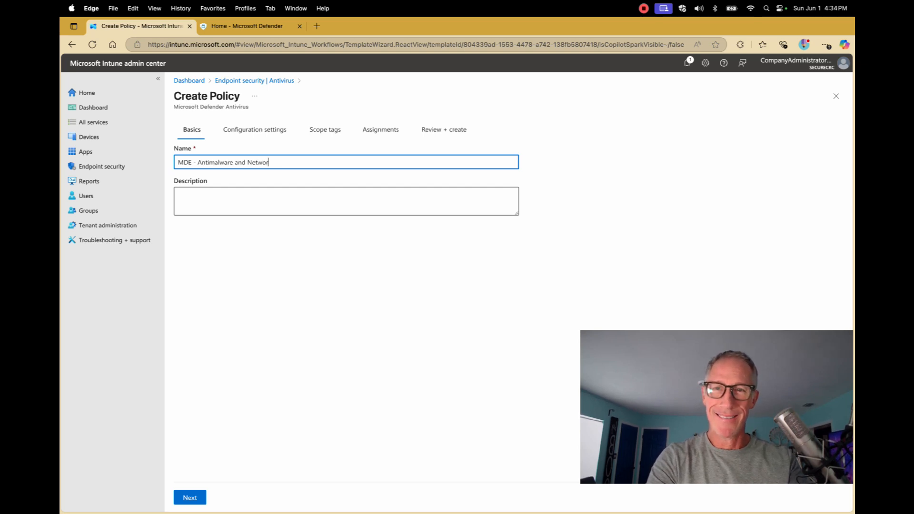
type("k Protection")
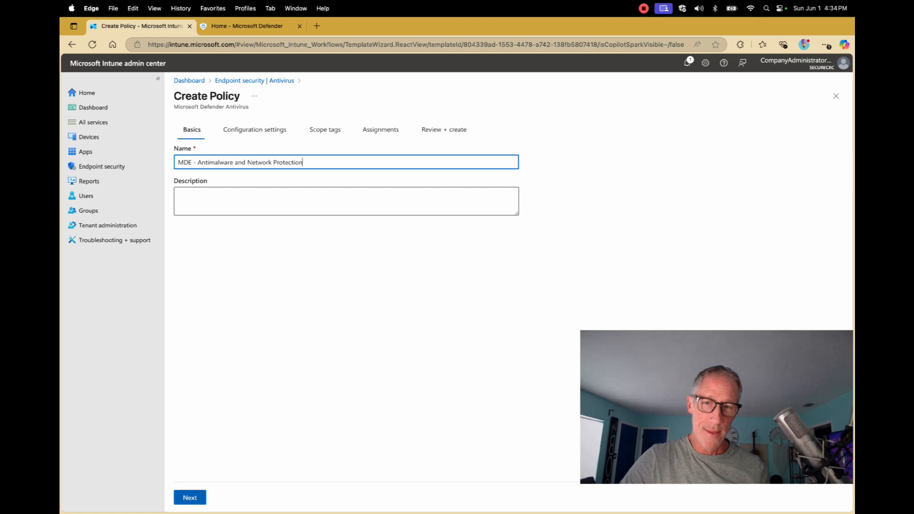
left_click(189, 498)
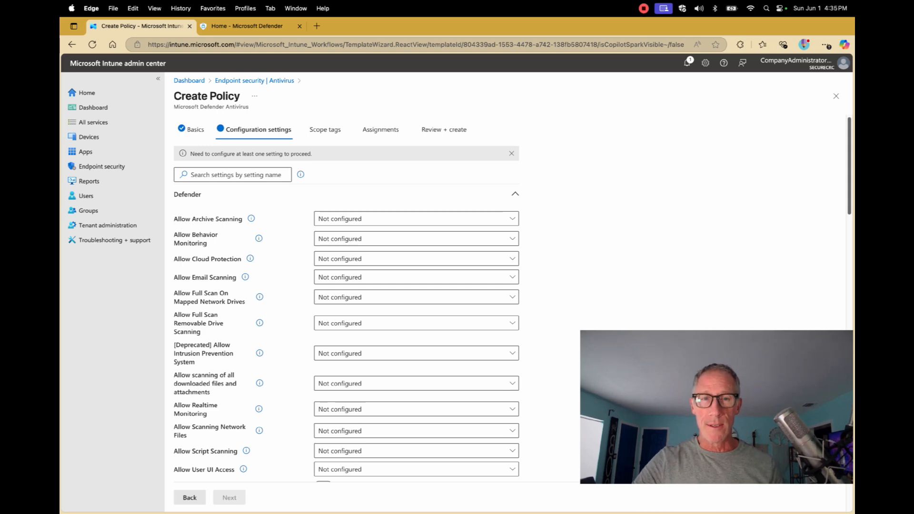
Step: Look through the available Defender configuration settings, including exclusions, scan schedules, threat severity actions and update channels
scroll(346, 300, "down", 3)
scroll(346, 300, "down", 10)
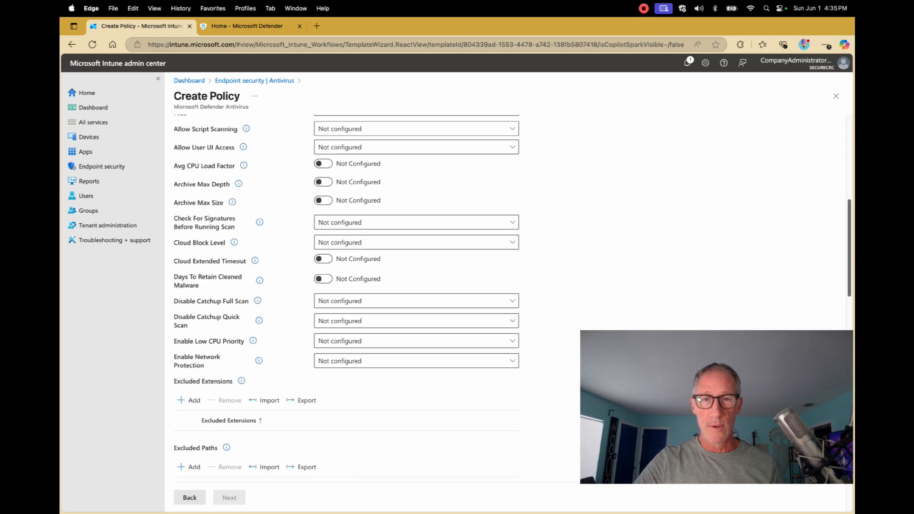
scroll(547, 264, "up", 1)
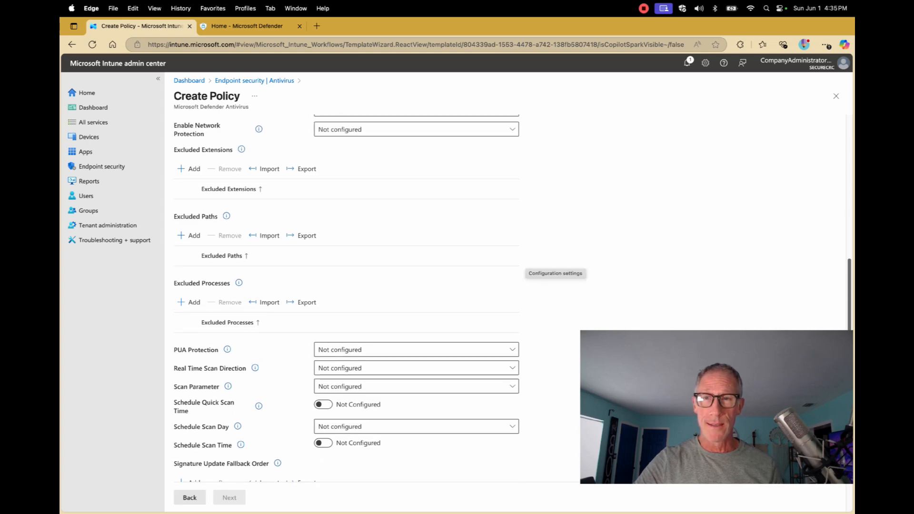
scroll(548, 266, "down", 3)
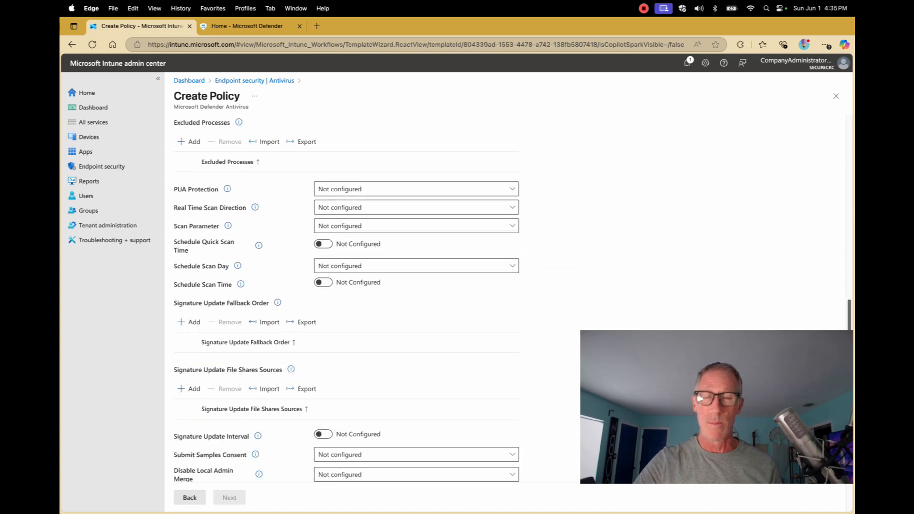
scroll(346, 295, "up", 2)
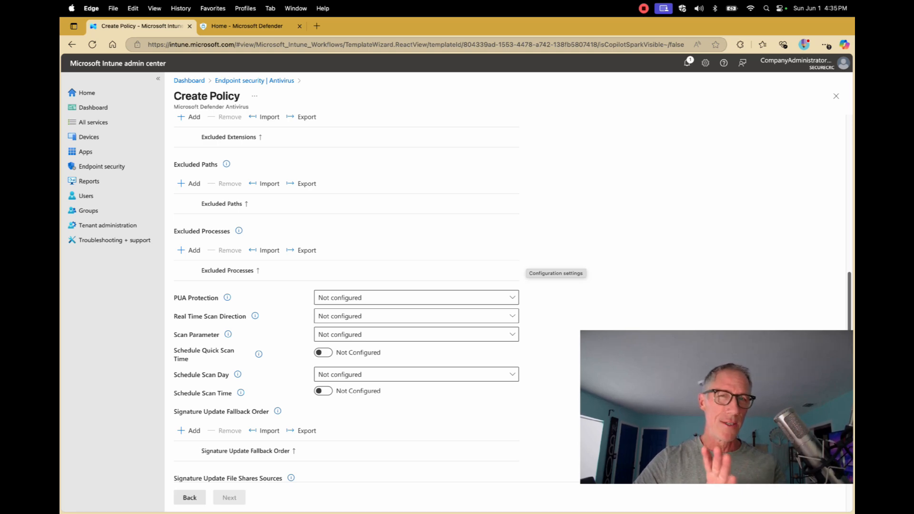
scroll(346, 295, "down", 2)
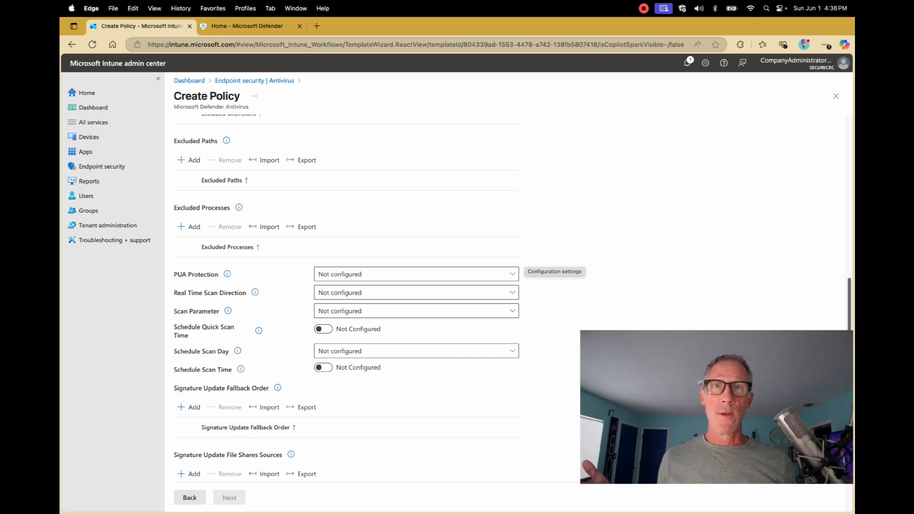
scroll(346, 299, "down", 2)
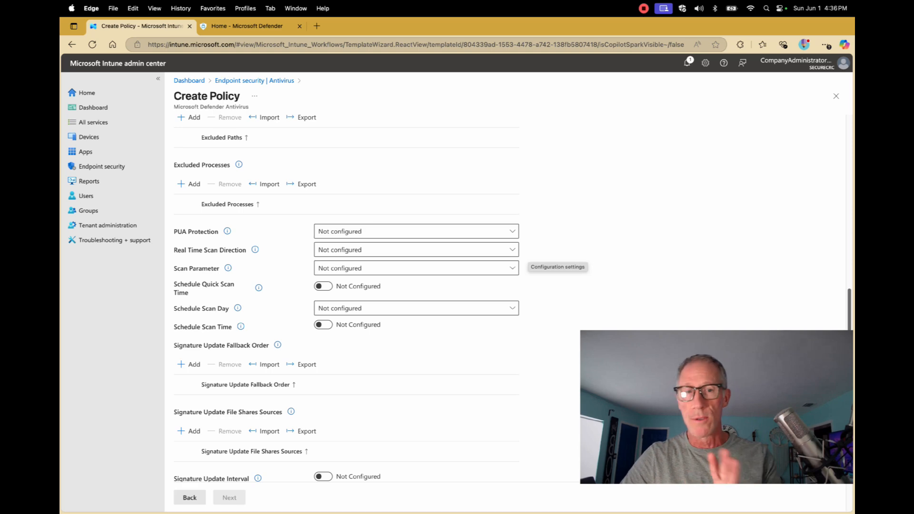
scroll(388, 298, "down", 5)
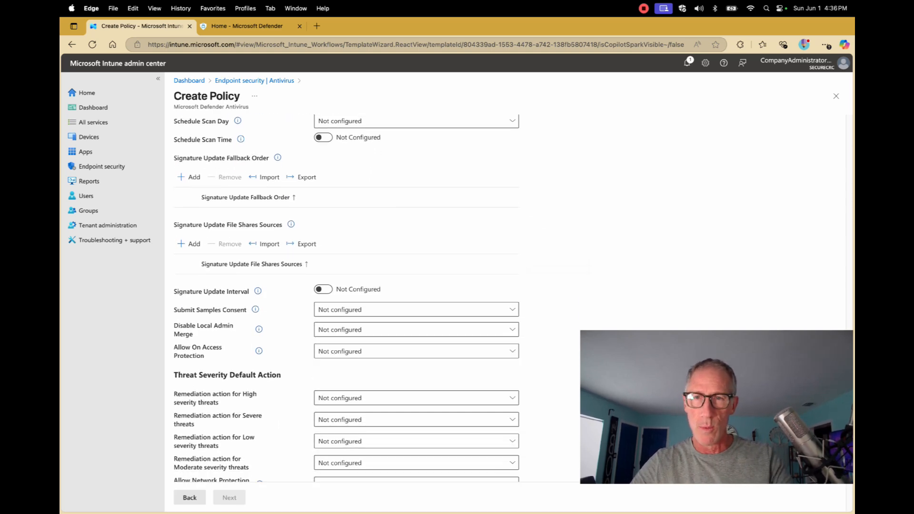
scroll(388, 298, "down", 4)
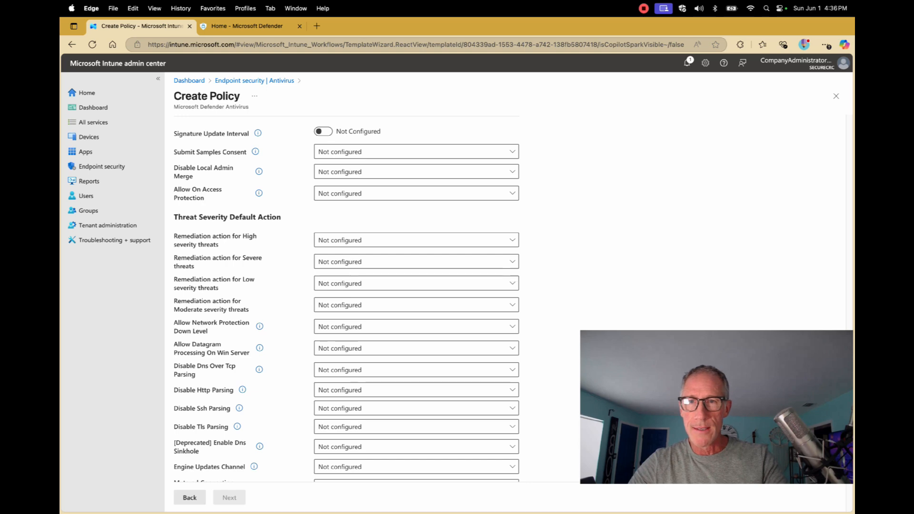
scroll(346, 298, "down", 3)
scroll(346, 299, "down", 1)
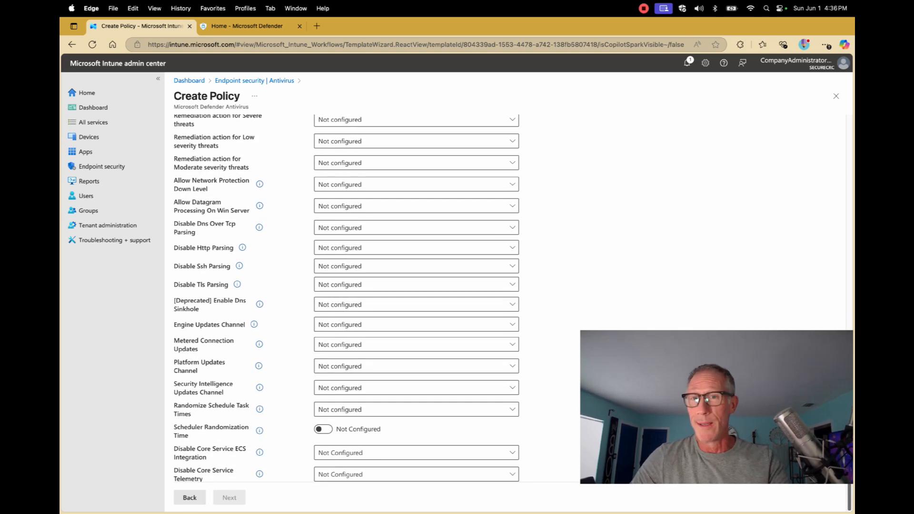
scroll(346, 298, "up", 15)
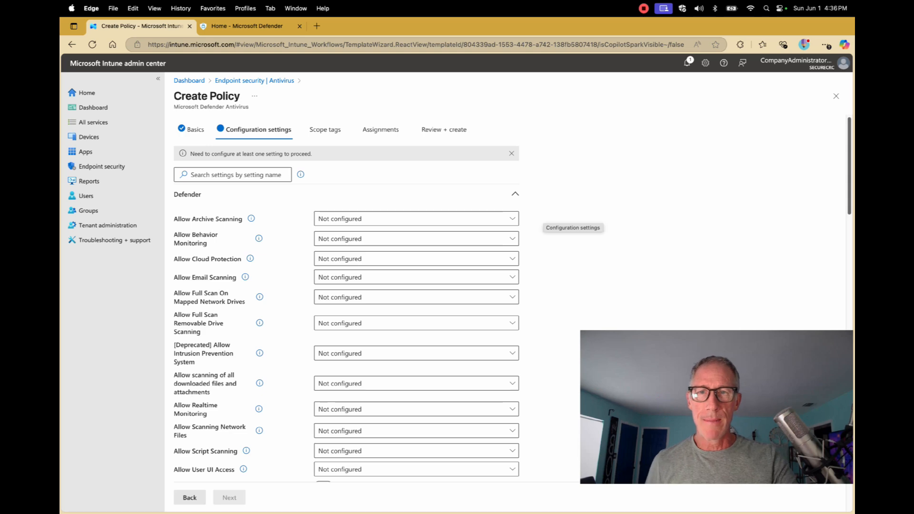
Step: Set Allow Archive Scanning, Allow Behavior Monitoring and Allow Cloud Protection to their Allowed (Default) options
left_click(409, 218)
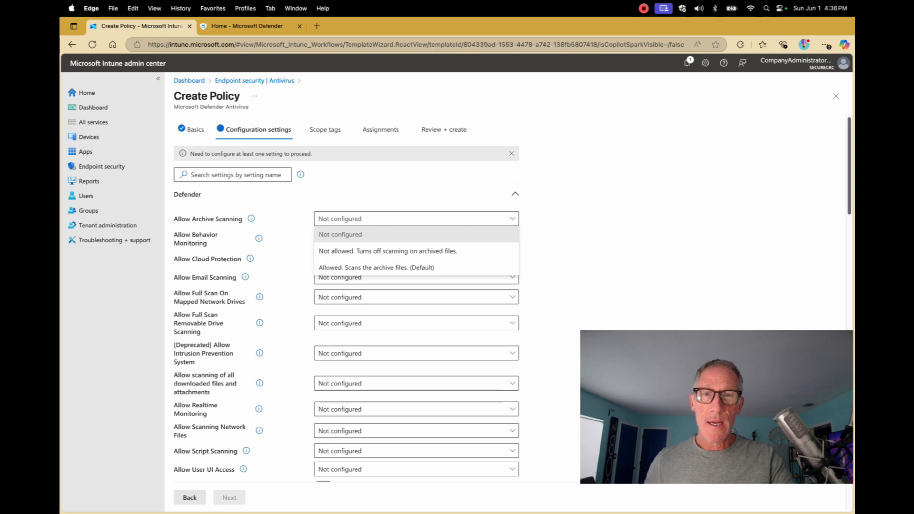
left_click(376, 267)
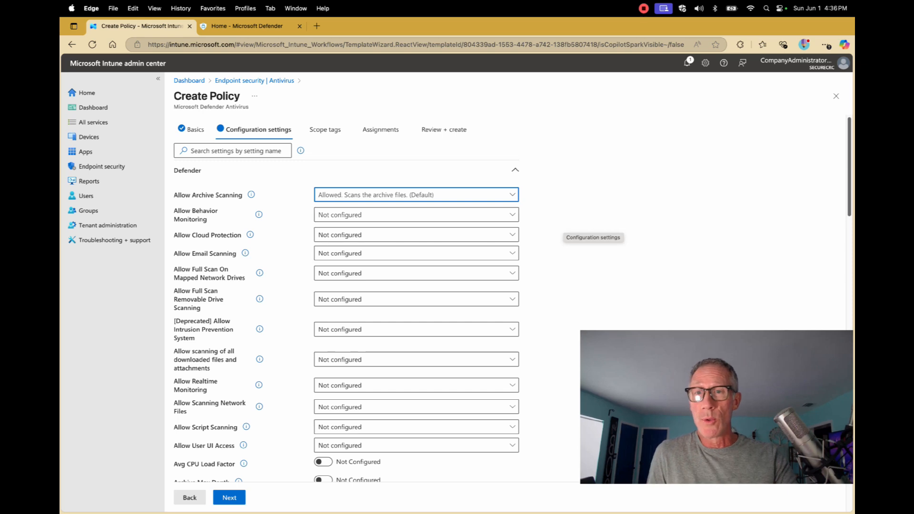
left_click(510, 215)
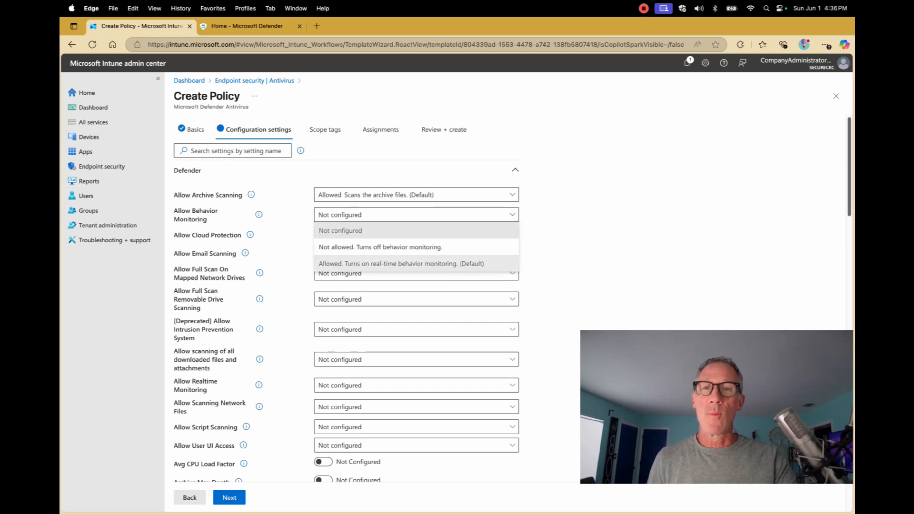
left_click(401, 263)
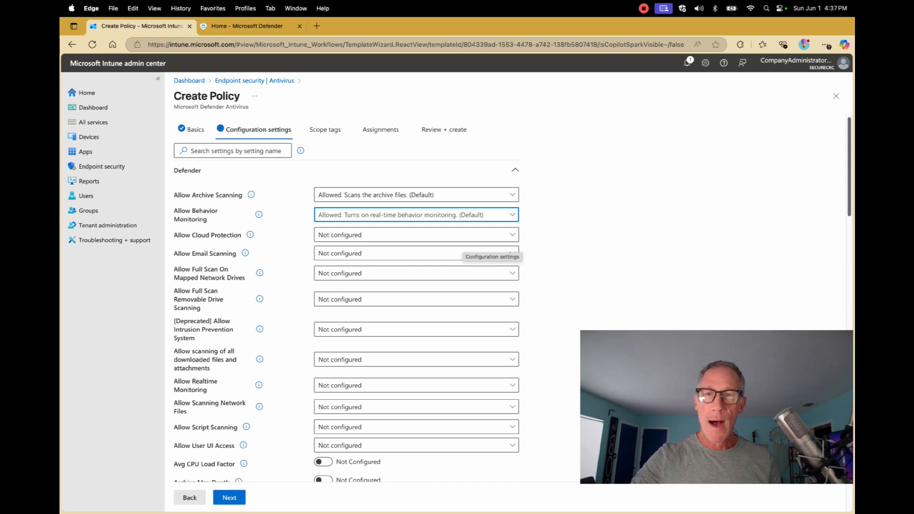
left_click(476, 235)
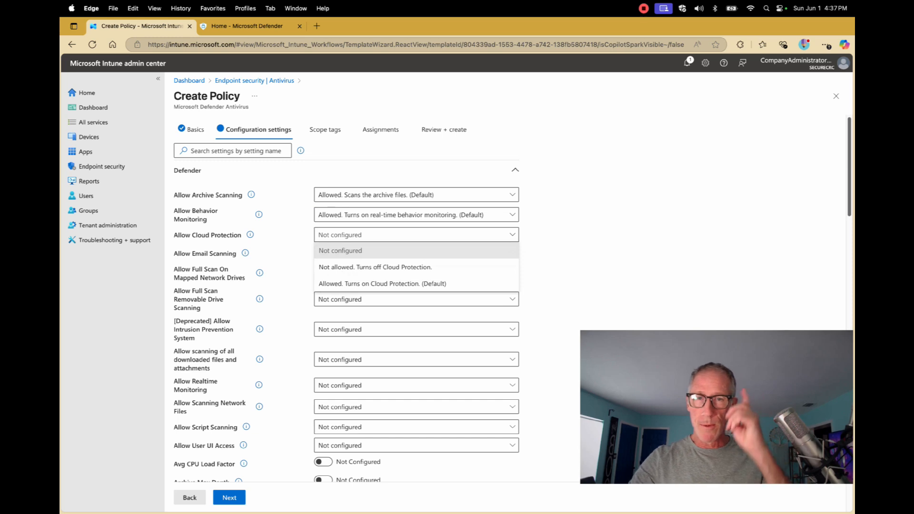
left_click(382, 284)
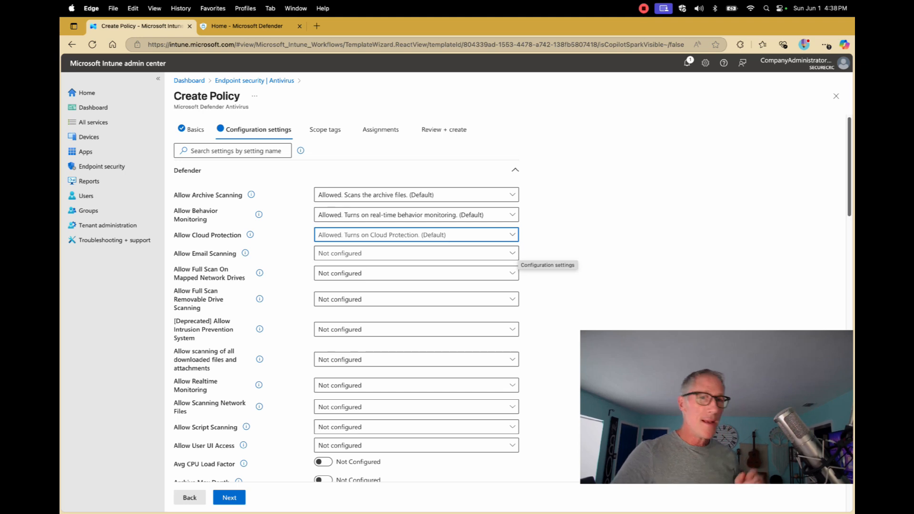
Step: Check the options and read the description of the Allow Email Scanning setting
left_click(513, 253)
left_click(512, 253)
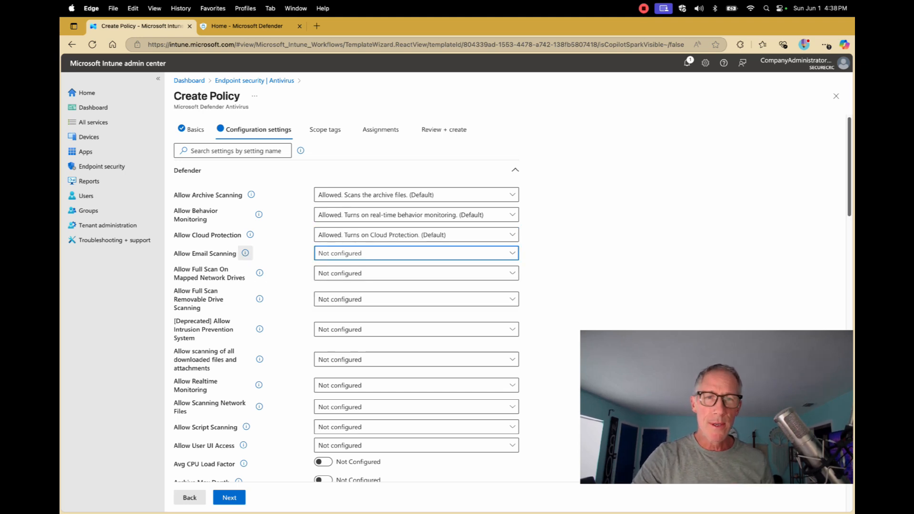
left_click(245, 252)
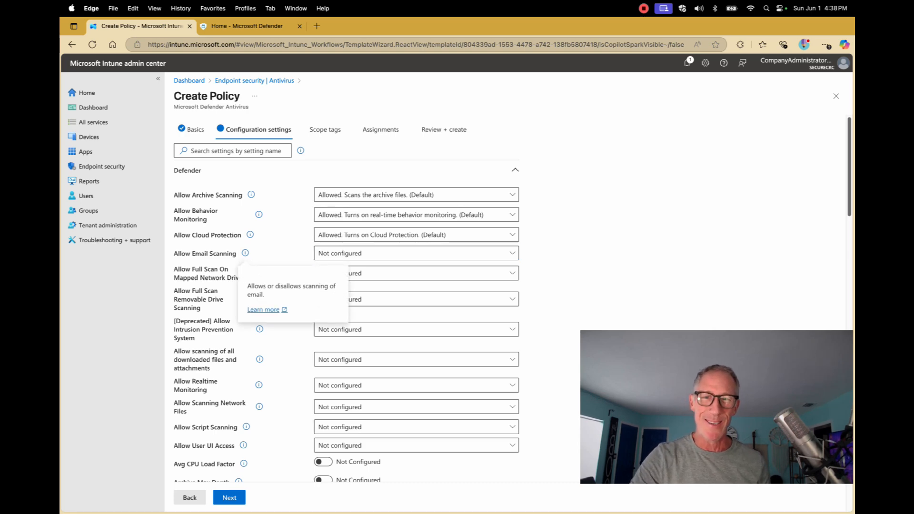
Step: Open the Learn more documentation for Allow Email Scanning in a new browser tab and switch to it
right_click(269, 309)
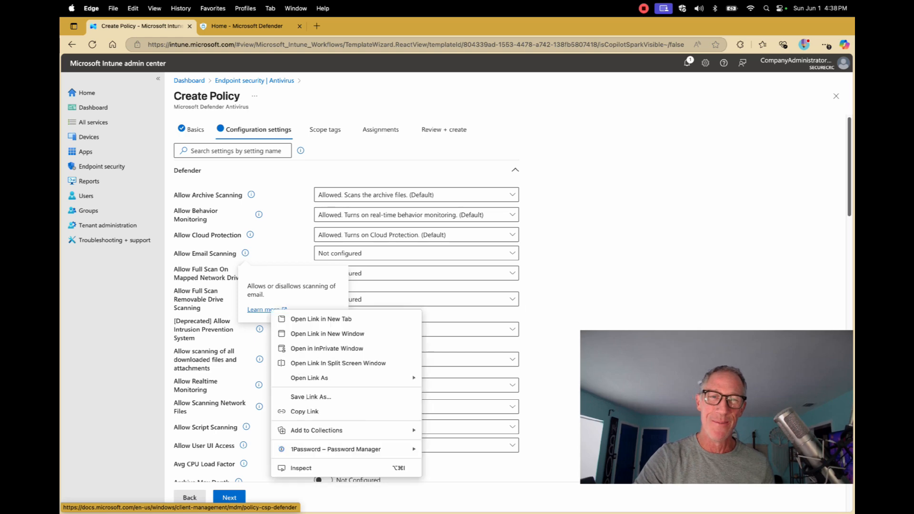
left_click(321, 318)
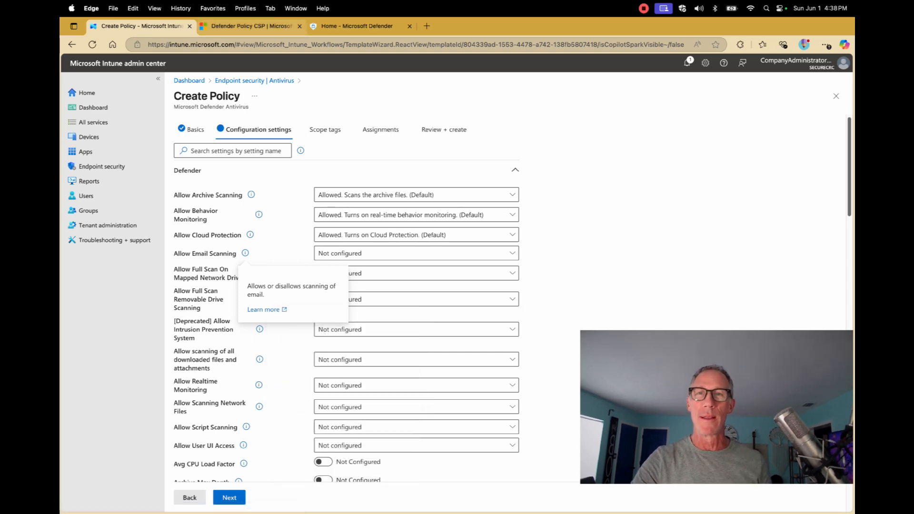
left_click(245, 26)
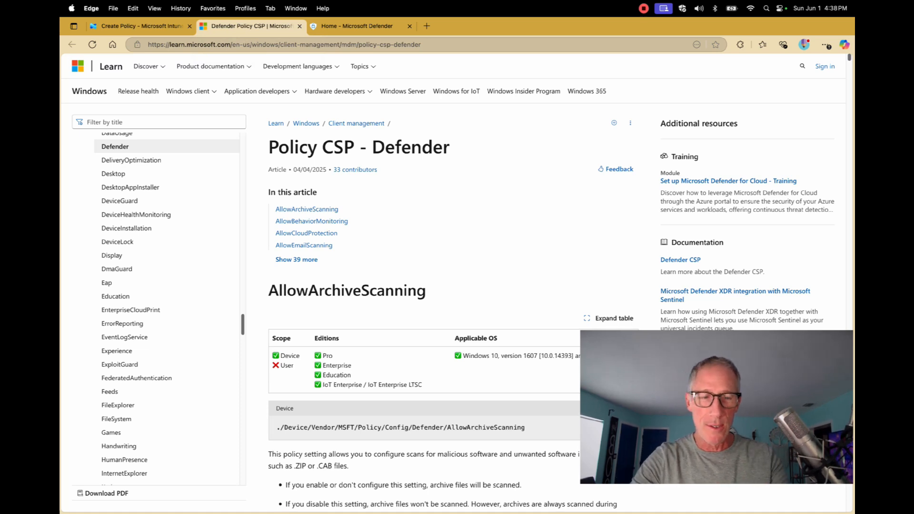
Step: Search within the Policy CSP - Defender article for "EMAIL"
key("super+d")
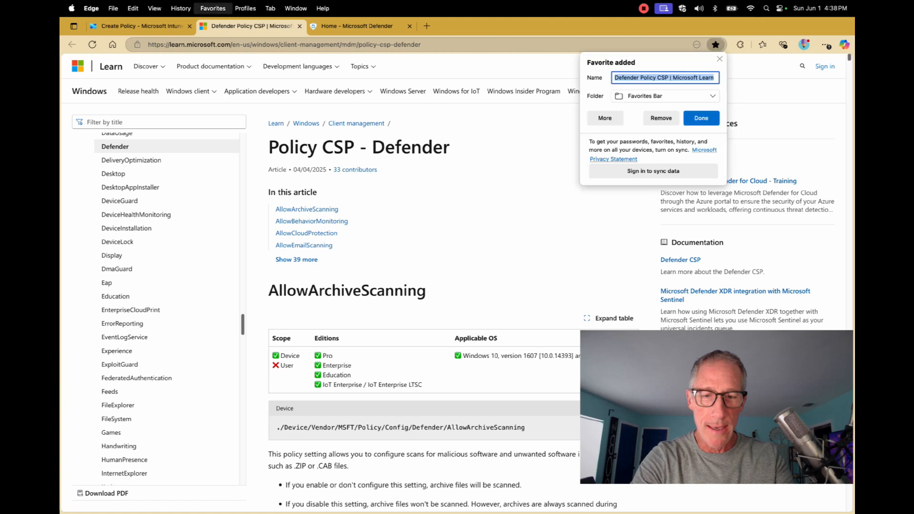
key("super+f")
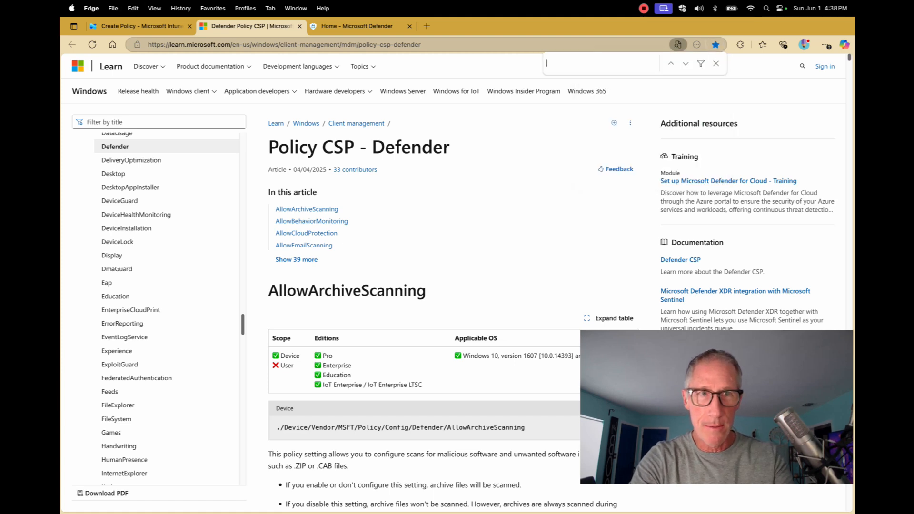
type("wnUK")
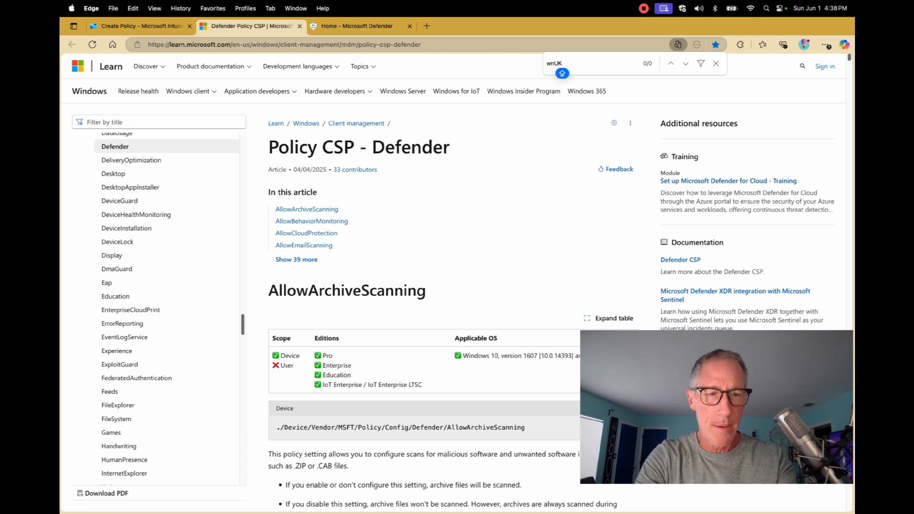
key("BackSpace")
key("BackSpace")
key("BackSpace")
key("BackSpace")
type("EMAIL")
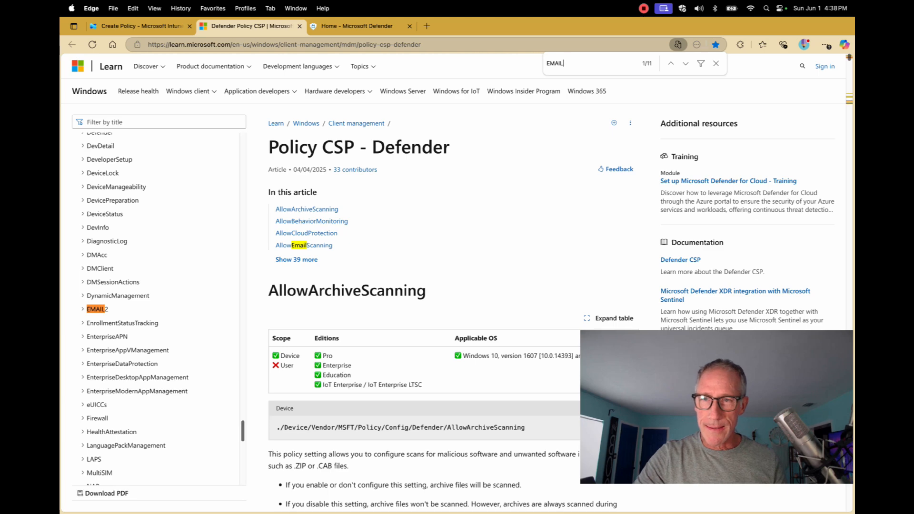
Step: Open the EMAIL2 article under the EMAIL2 documentation entry and examine its notes and list of configuration service provider nodes
left_click(97, 309)
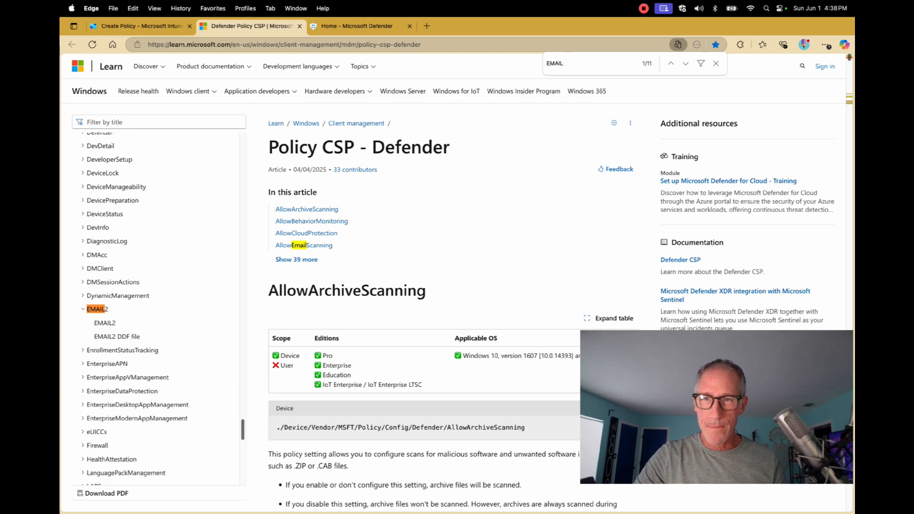
left_click(104, 323)
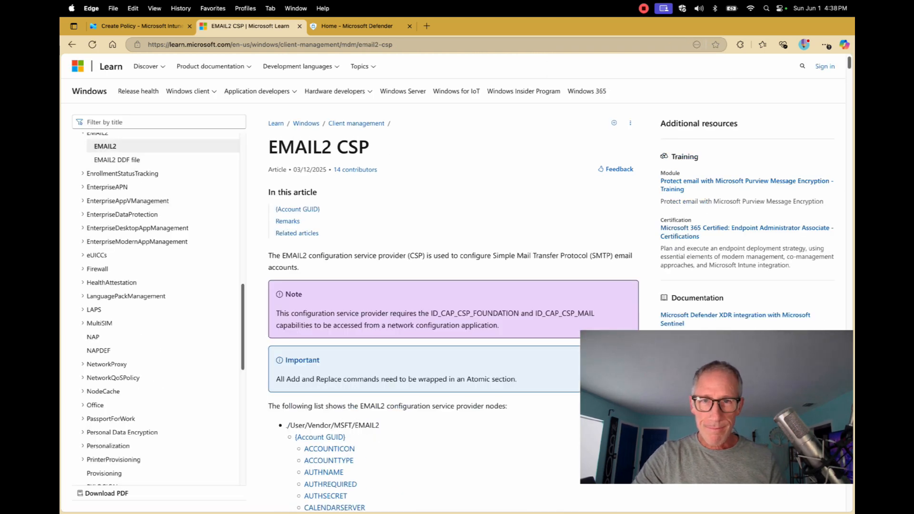
scroll(453, 285, "down", 5)
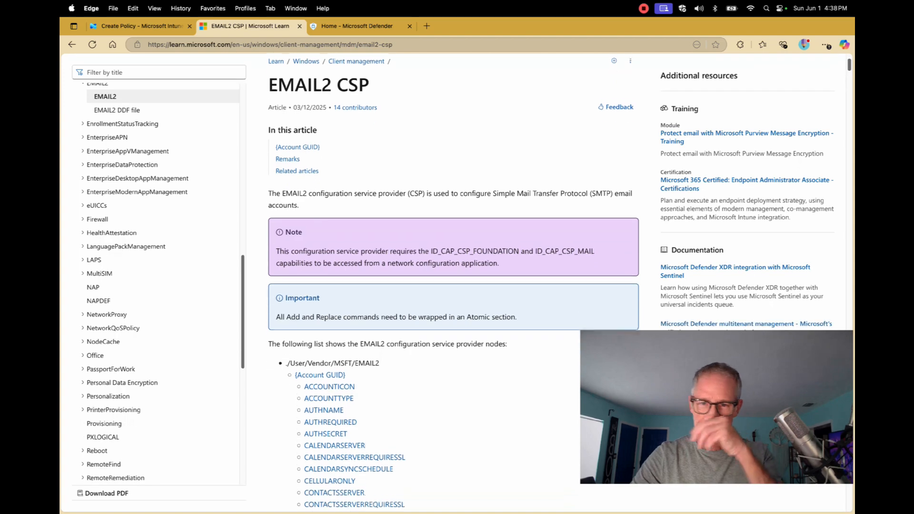
scroll(452, 285, "up", 3)
scroll(453, 285, "down", 10)
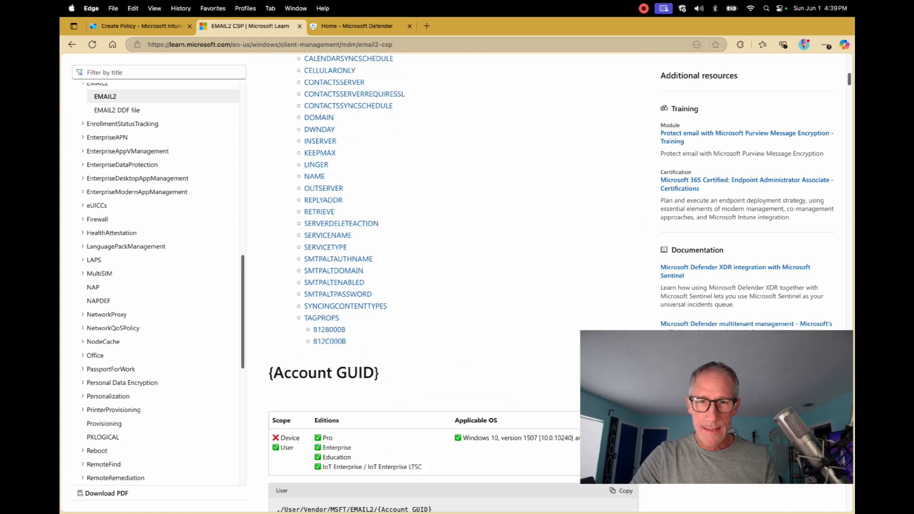
scroll(452, 285, "up", 12)
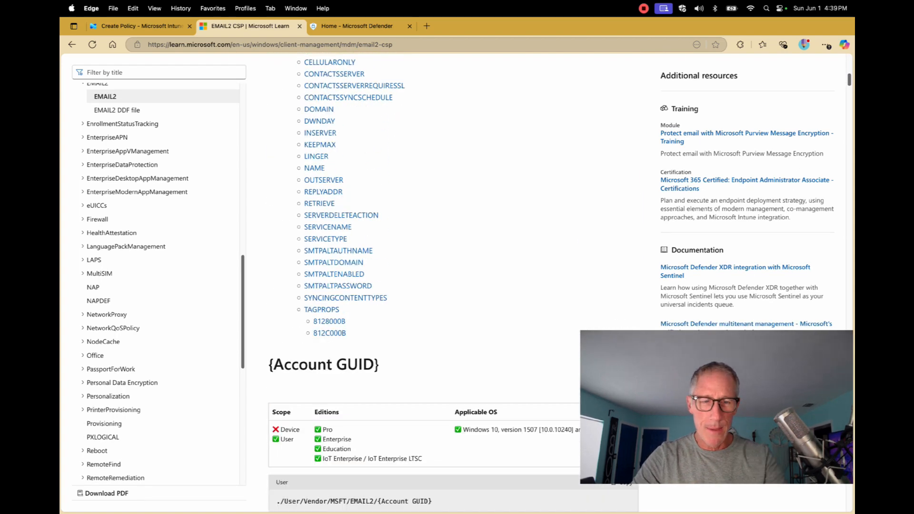
scroll(452, 286, "up", 4)
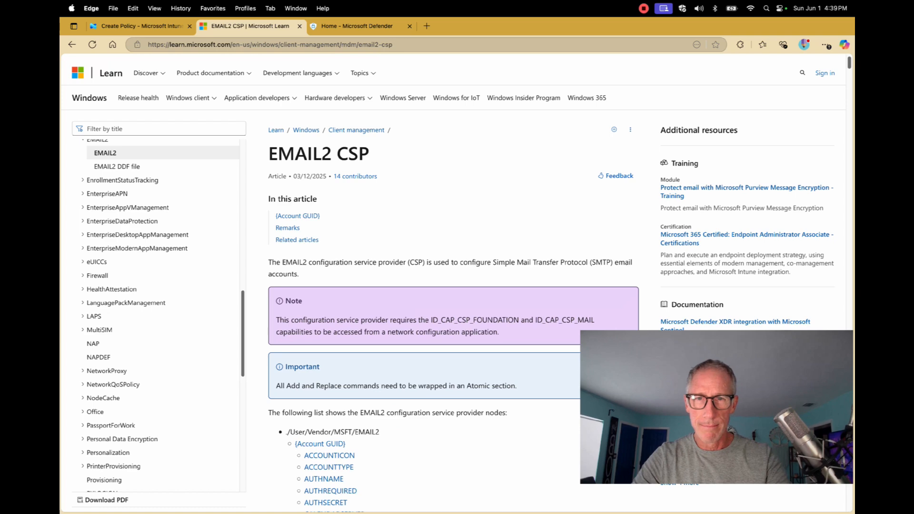
scroll(452, 286, "down", 2)
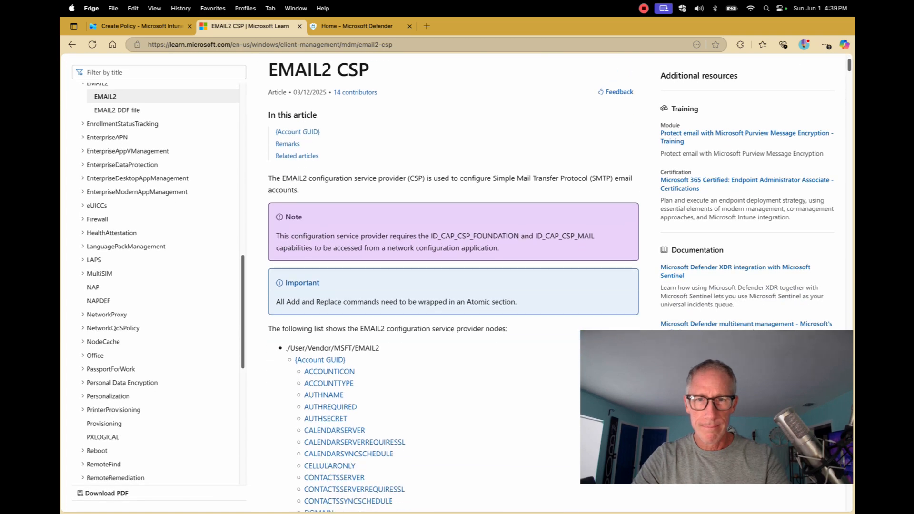
scroll(452, 285, "down", 5)
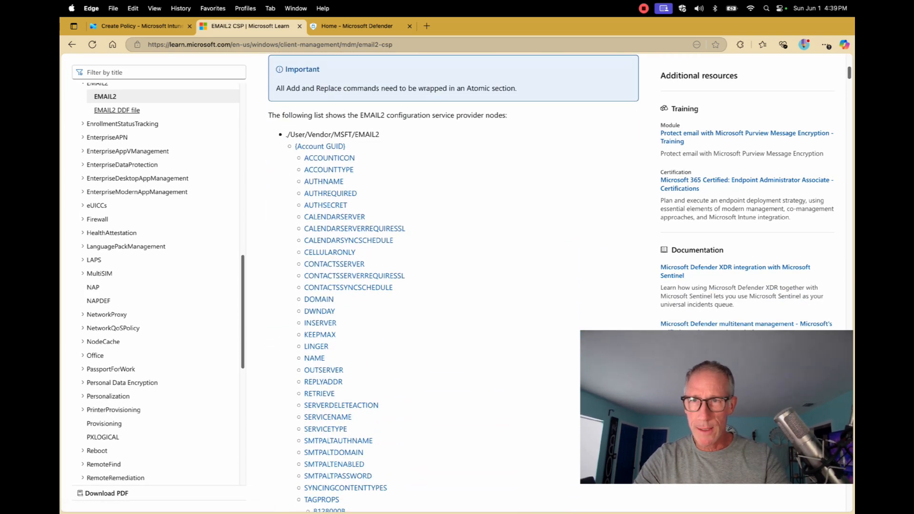
scroll(162, 286, "down", 1)
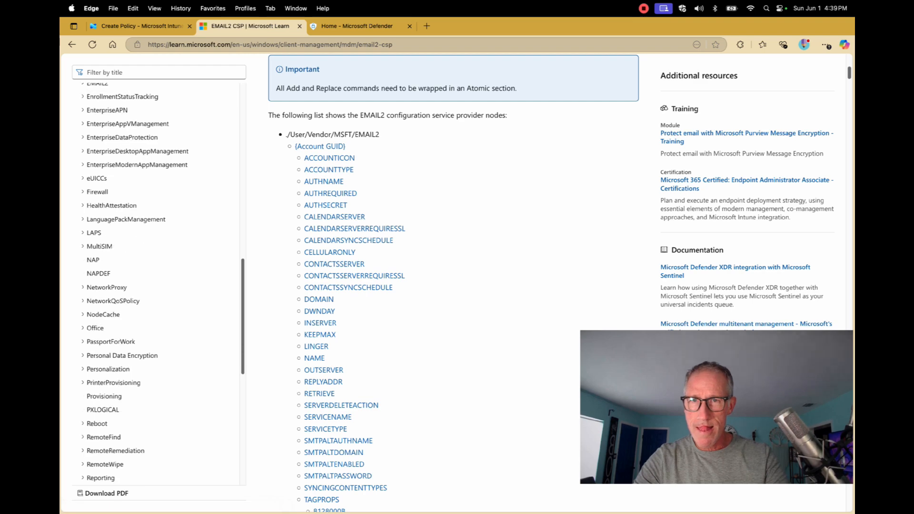
Step: Open the EMAIL2 DDF file article and look back through the list of configuration service provider documentation topics
left_click(97, 85)
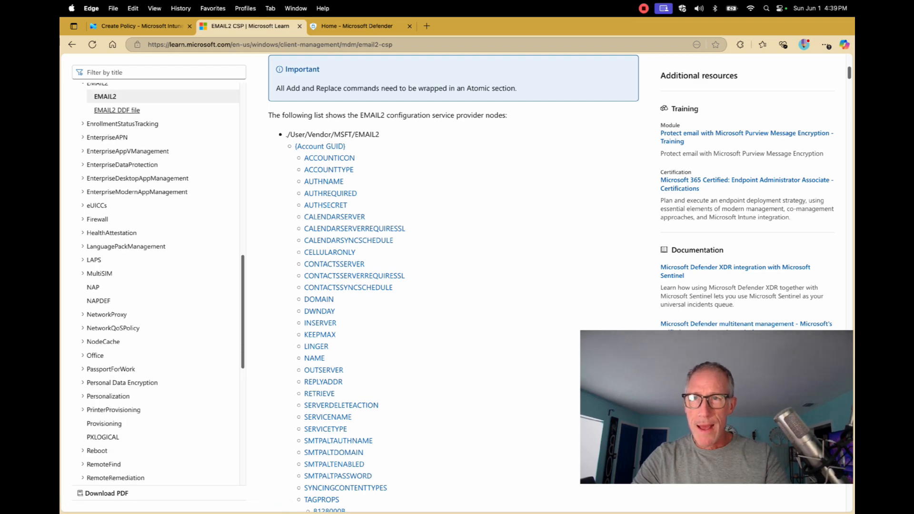
left_click(117, 110)
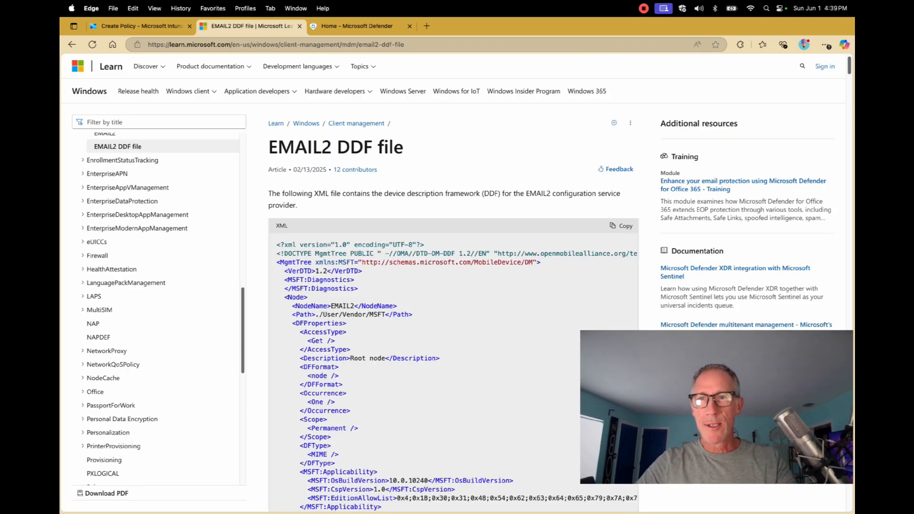
scroll(114, 231, "up", 10)
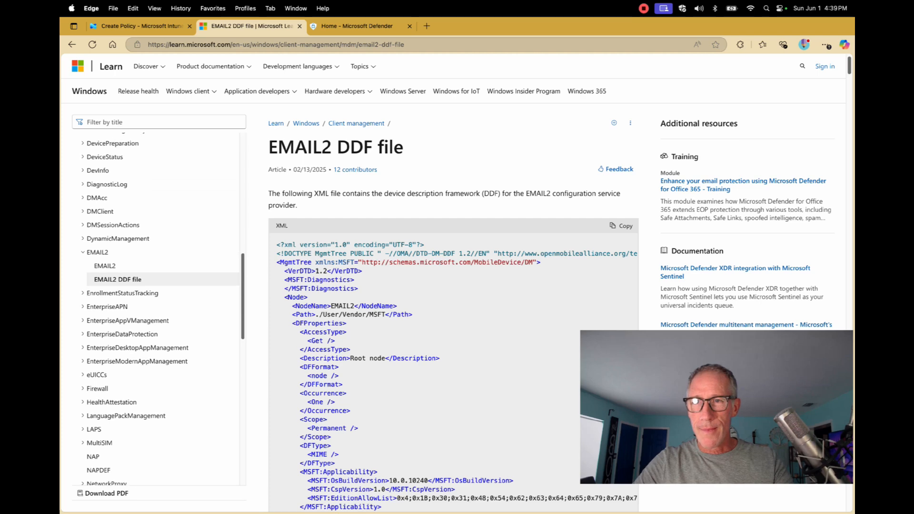
scroll(113, 230, "up", 8)
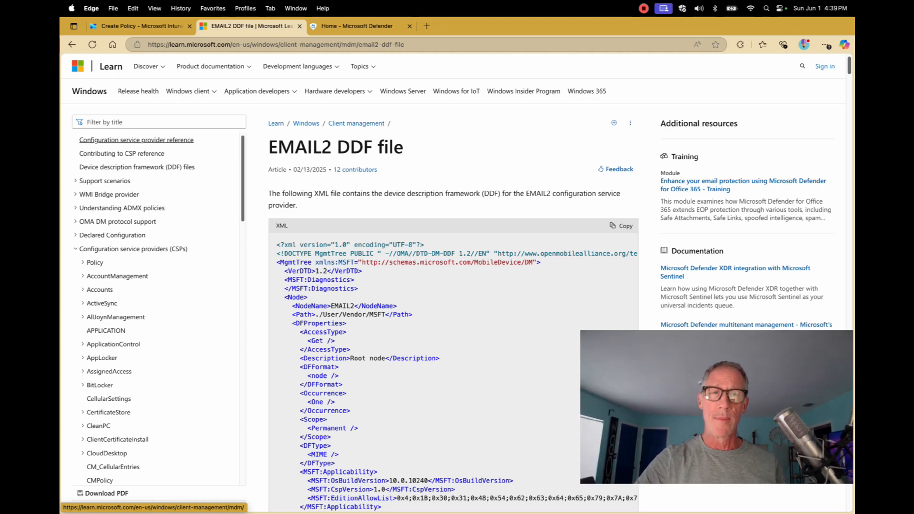
Step: Return to the Intune policy and check the options for Allow Full Scan On Mapped Network Drives without choosing one
left_click(141, 26)
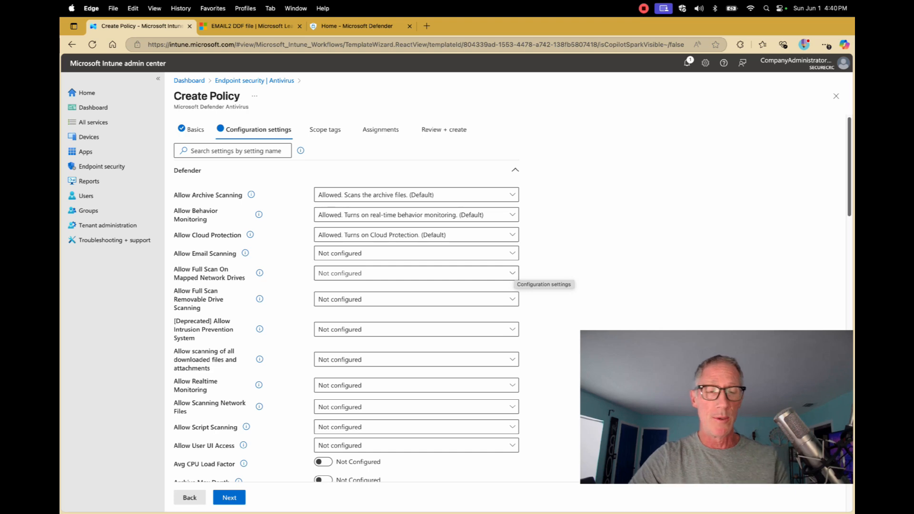
left_click(513, 273)
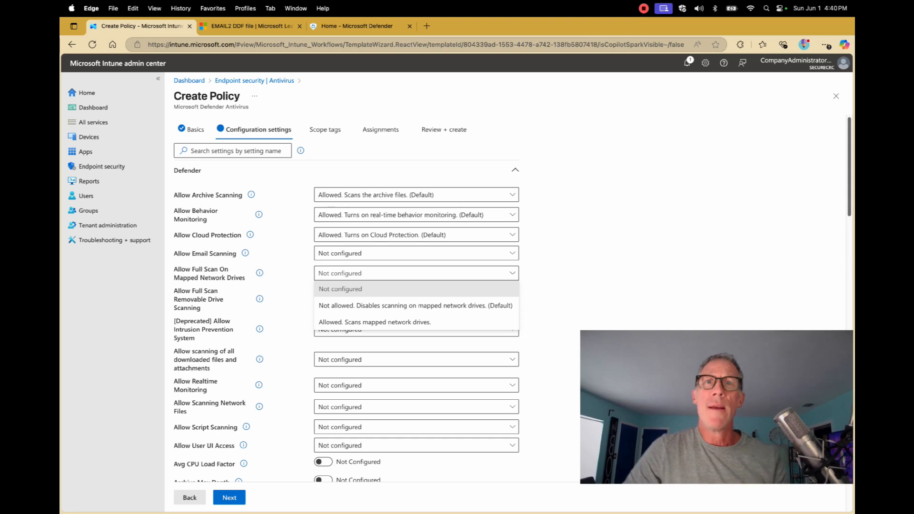
key("Escape")
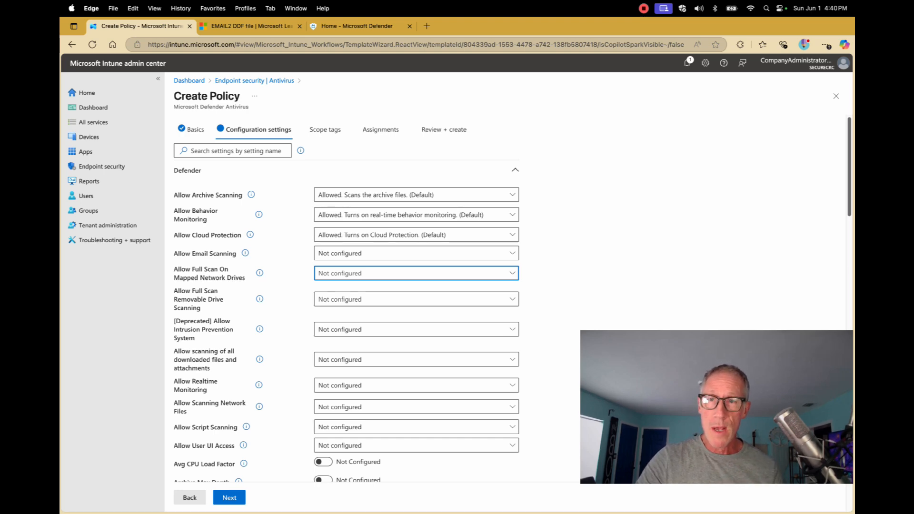
Step: Set Allow Full Scan Removable Drive Scanning to Allowed and Allow scanning of all downloaded files and attachments to Allowed (Default)
left_click(416, 299)
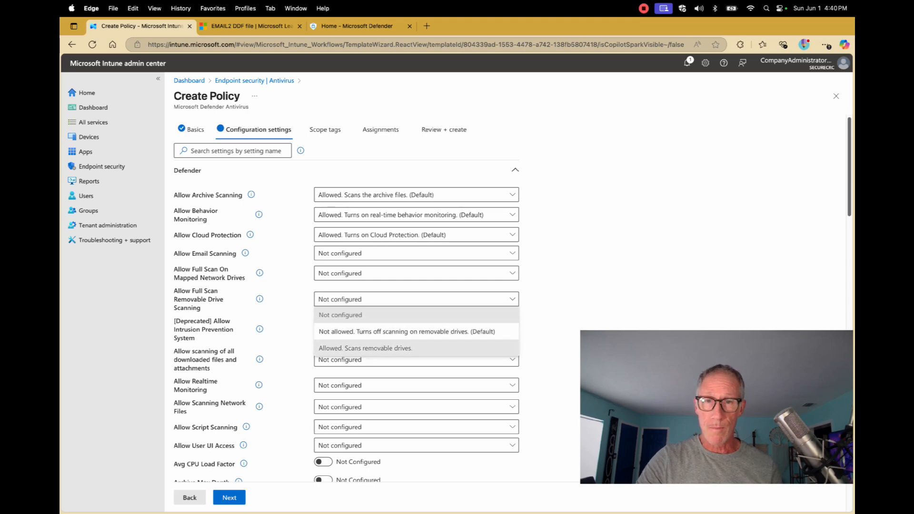
left_click(365, 348)
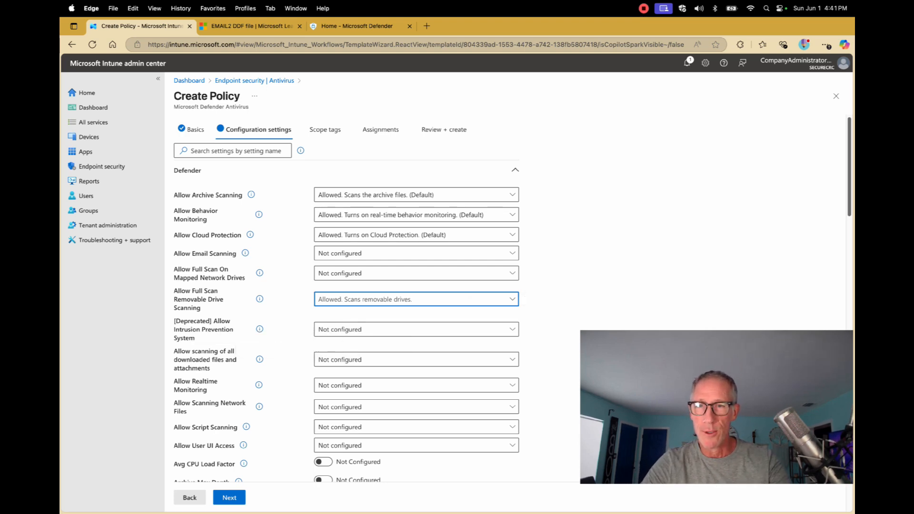
scroll(362, 295, "down", 3)
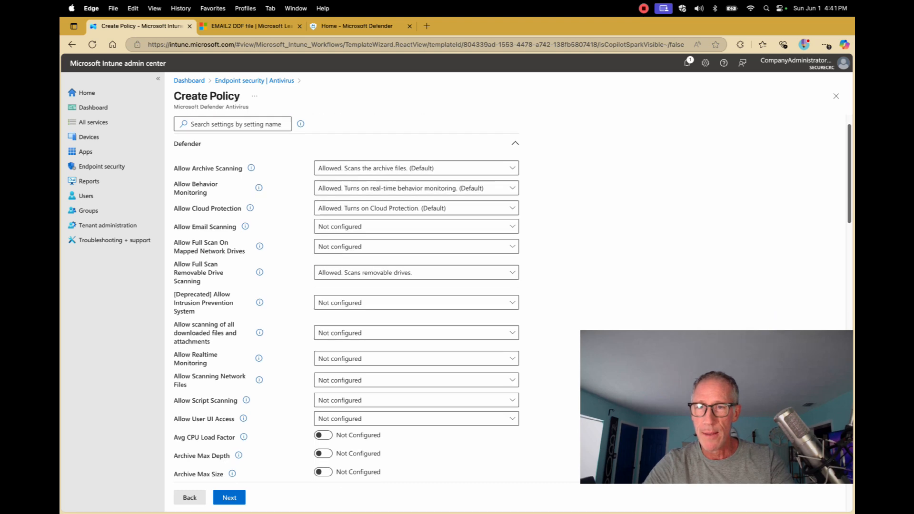
scroll(362, 296, "down", 1)
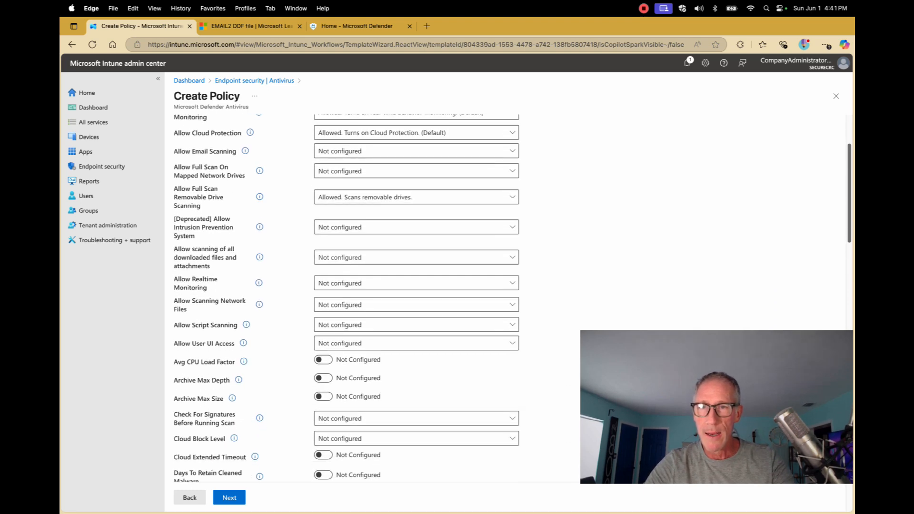
left_click(416, 258)
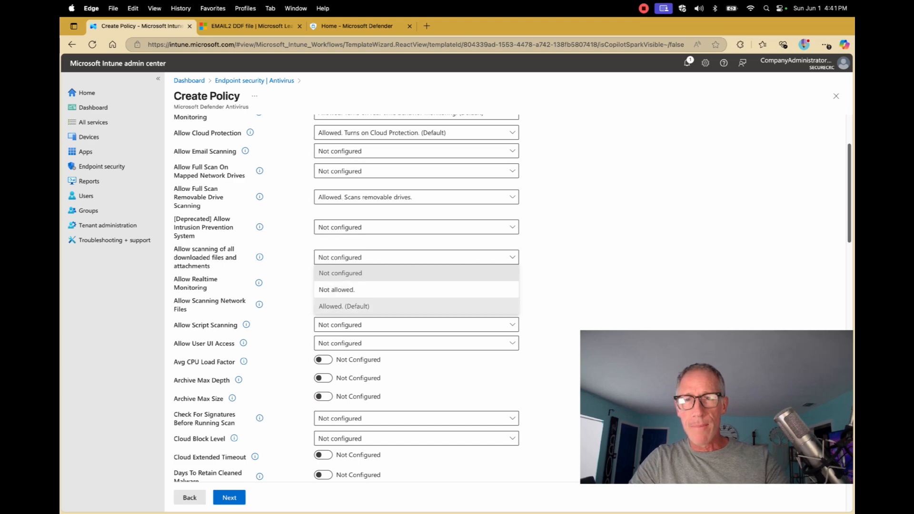
left_click(362, 306)
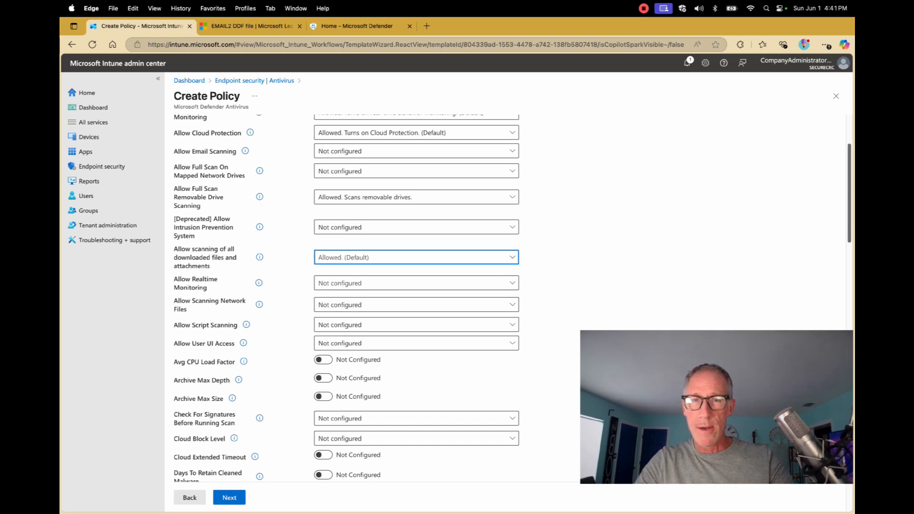
Step: Set Allow Realtime Monitoring to Allowed (Default) and Allow Scanning Network Files to Not allowed (Default)
left_click(355, 284)
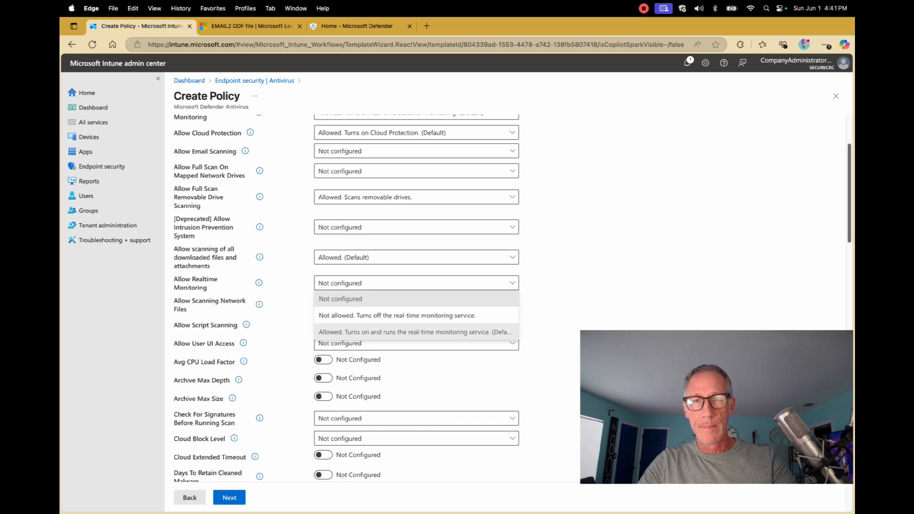
left_click(414, 332)
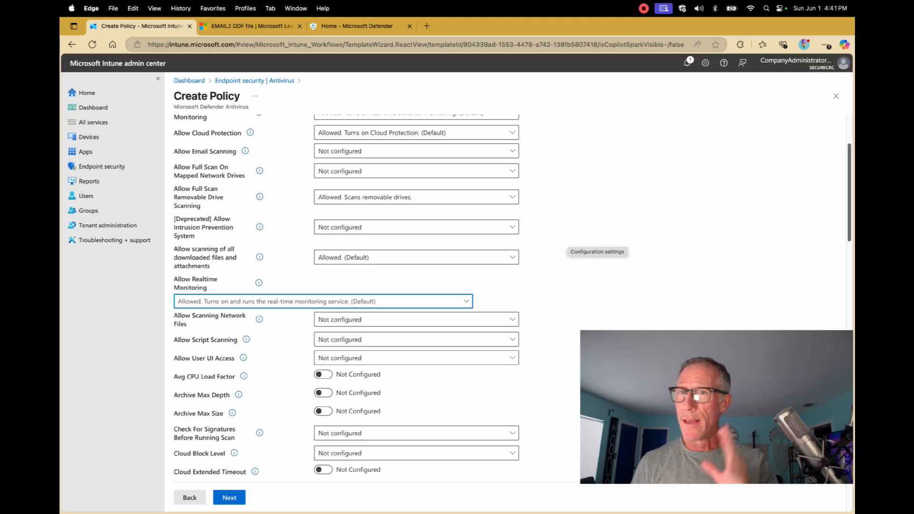
scroll(507, 299, "down", 2)
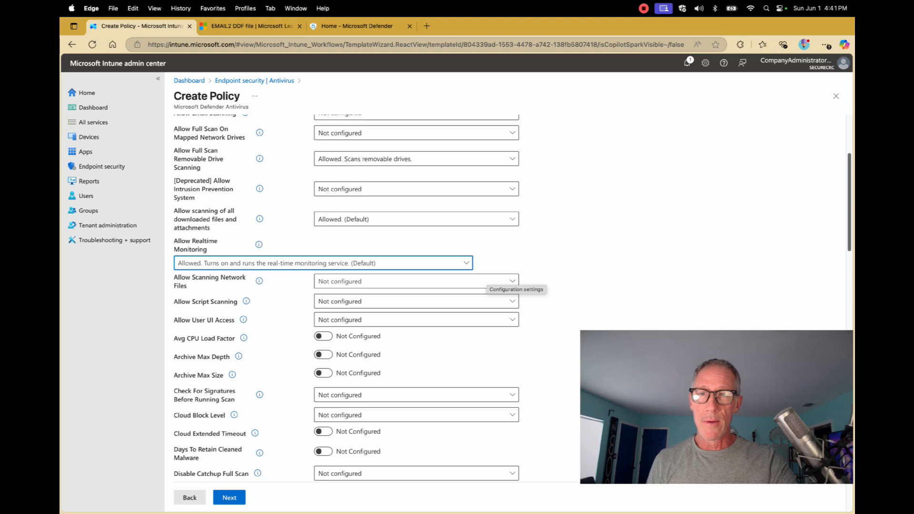
left_click(511, 281)
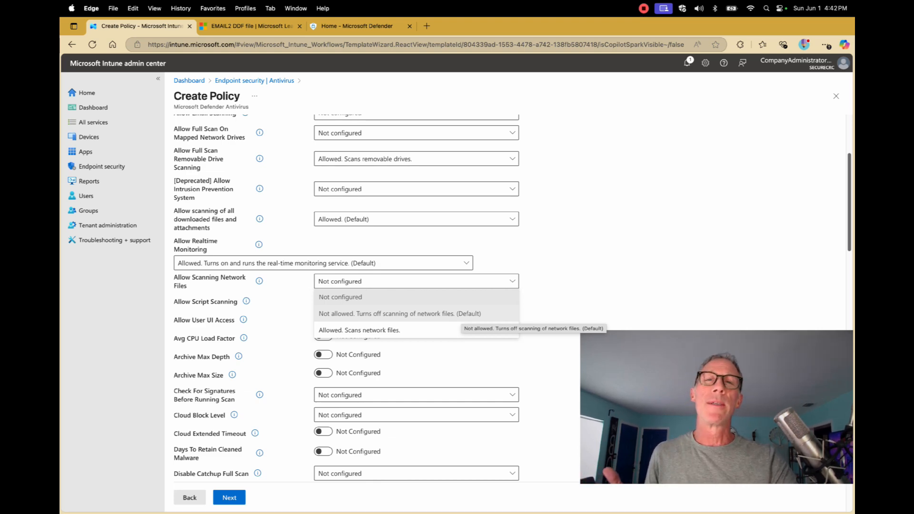
left_click(457, 314)
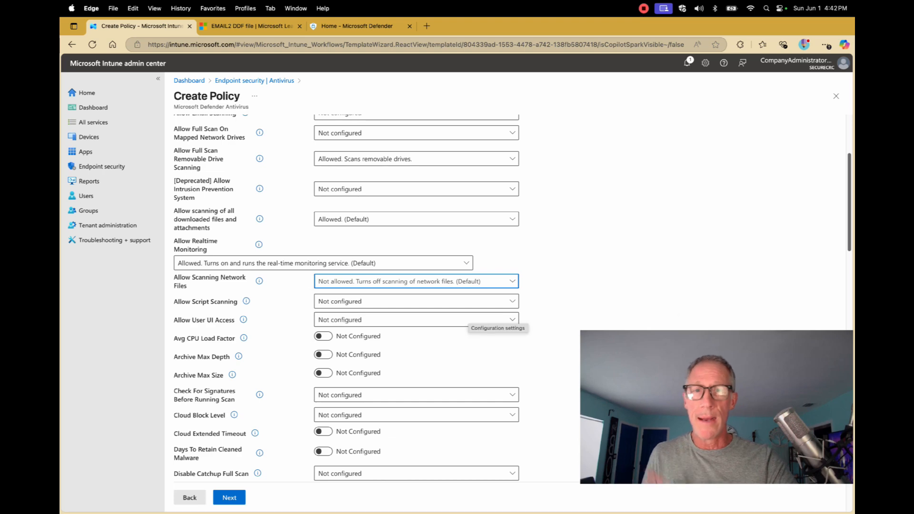
scroll(642, 303, "down", 3)
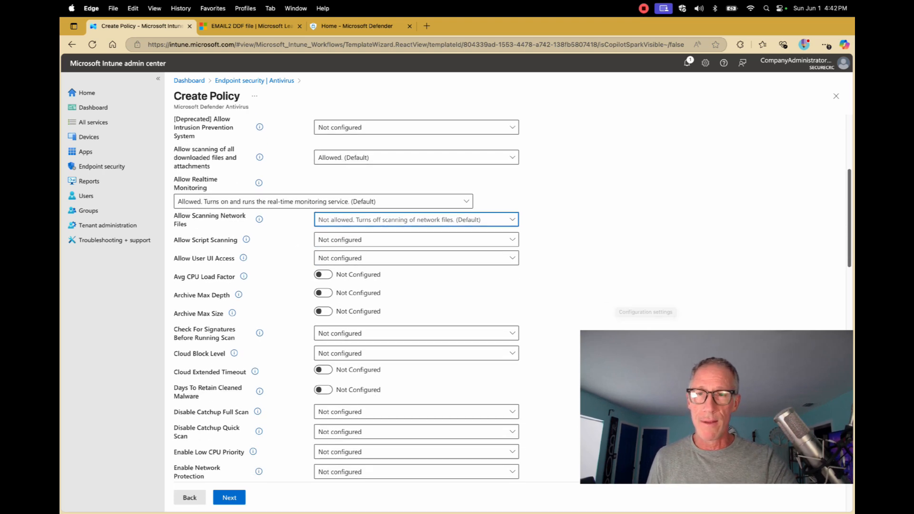
Step: Check the options for Allow User UI Access without choosing one, and set Check For Signatures Before Running Scan to Enabled
left_click(347, 258)
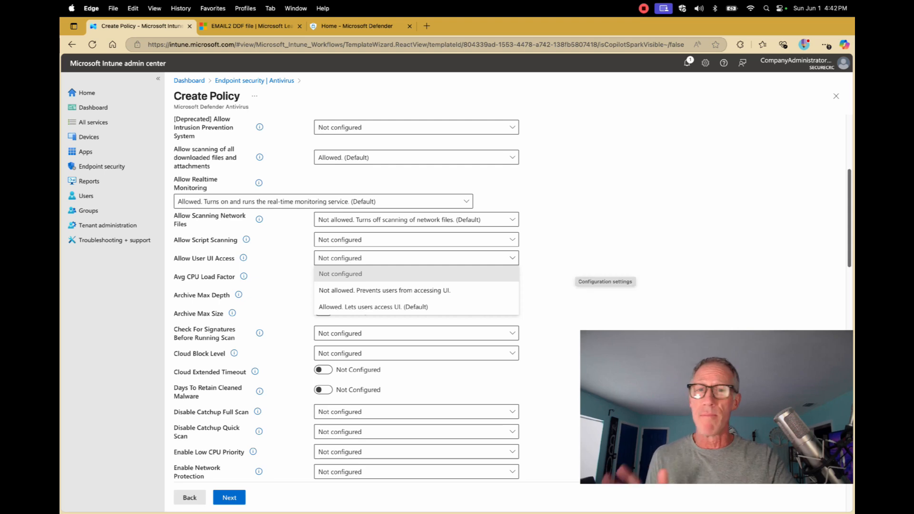
left_click(574, 271)
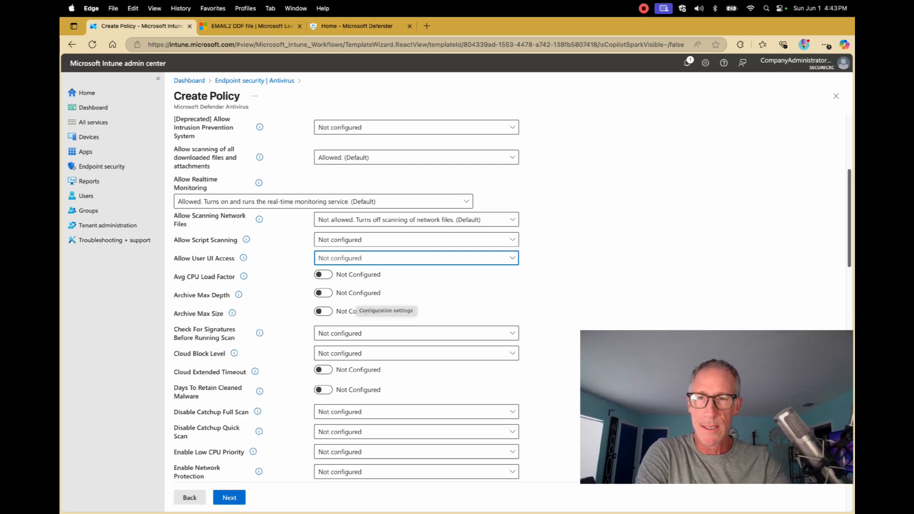
left_click(381, 334)
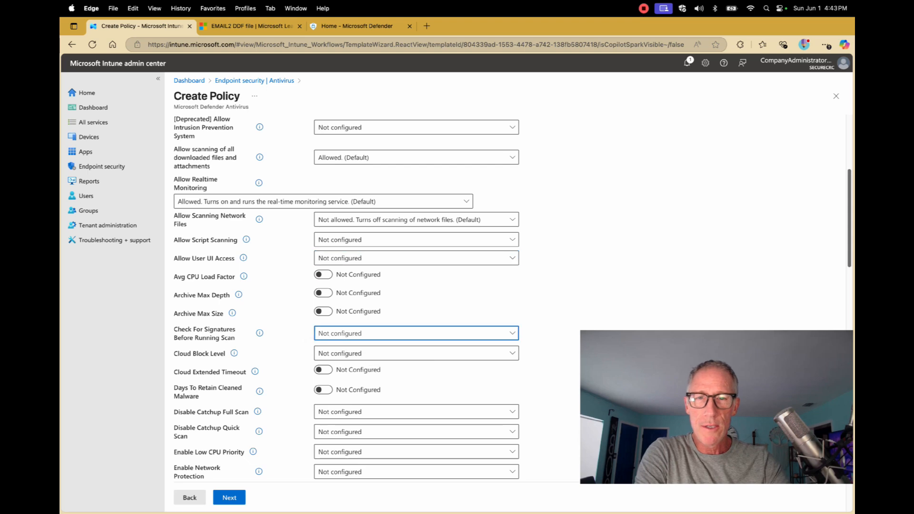
left_click(333, 382)
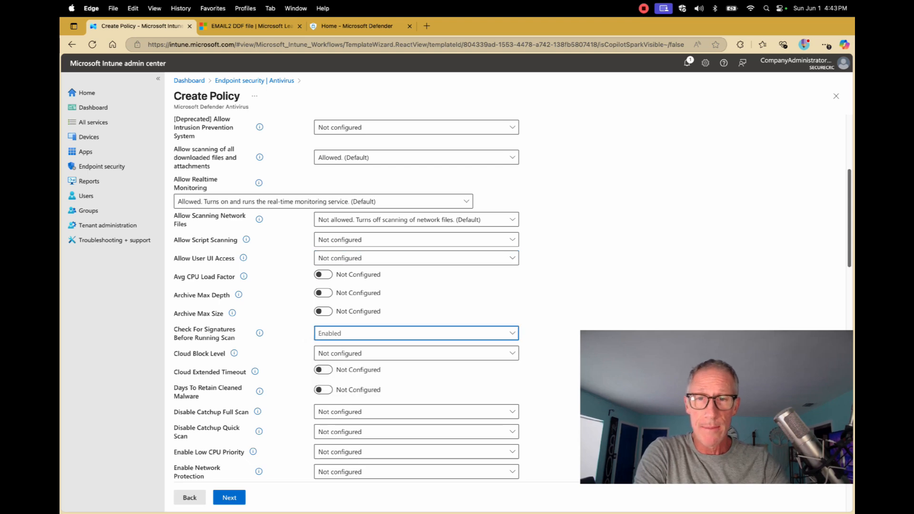
Step: Set Cloud Block Level to High and configure Cloud Extended Timeout with a value of 50
scroll(346, 295, "down", 3)
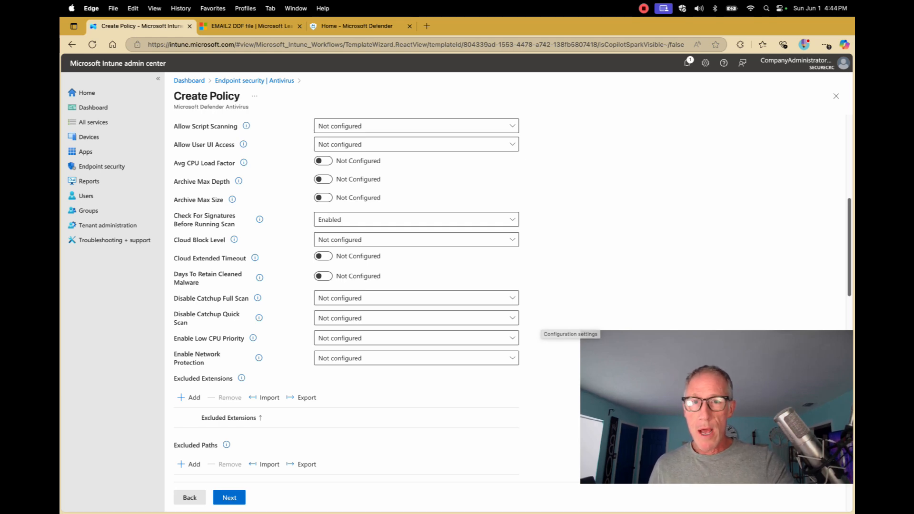
left_click(500, 239)
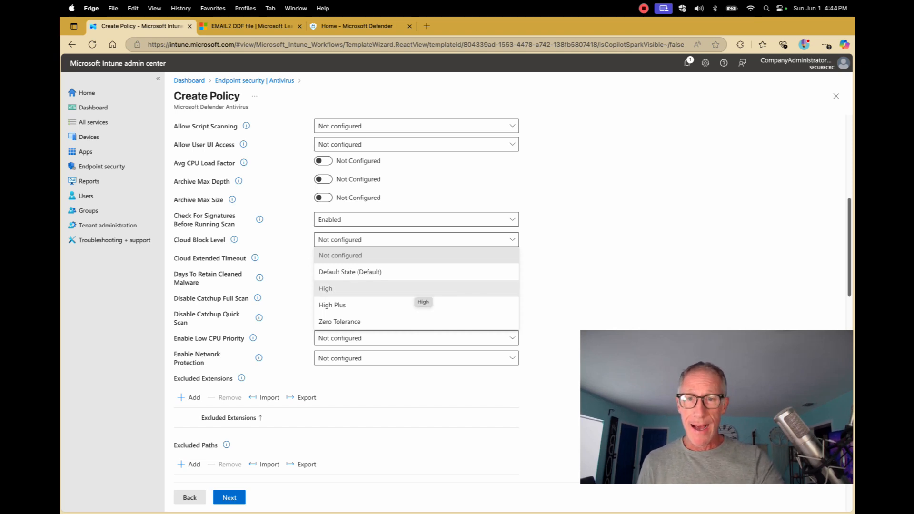
left_click(419, 288)
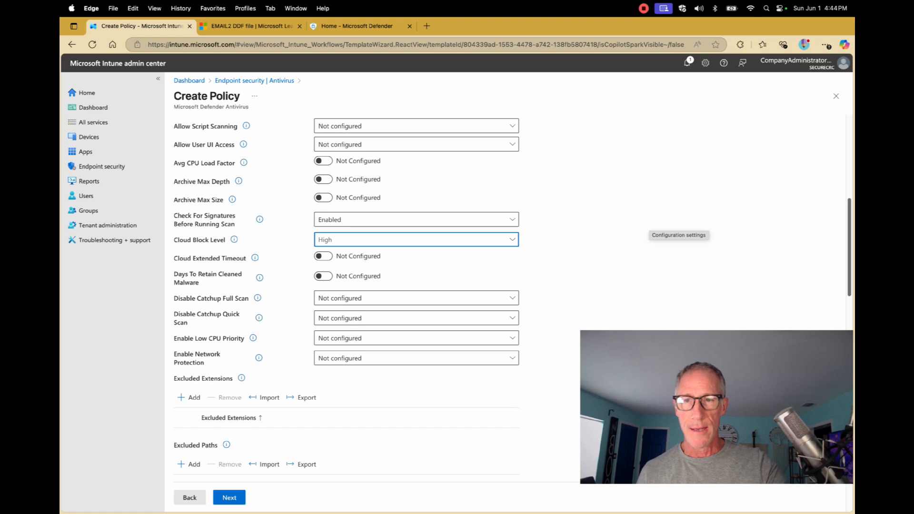
left_click(323, 256)
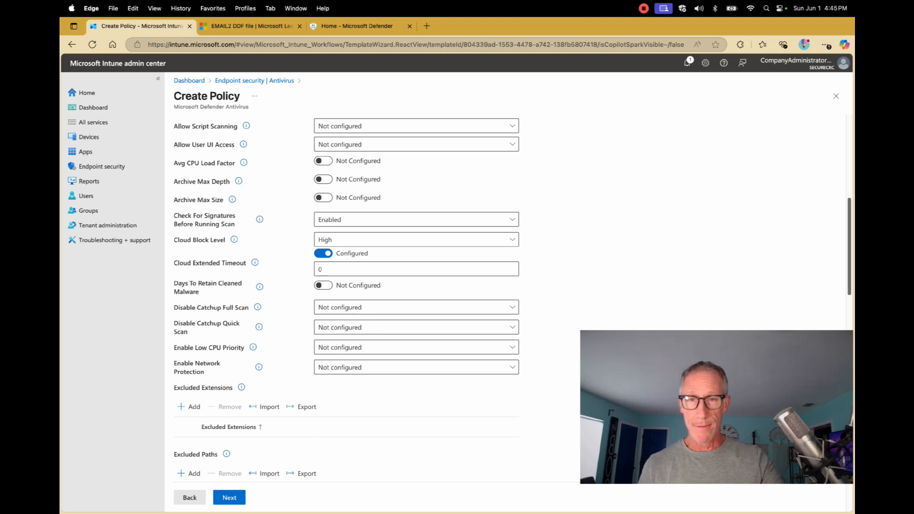
left_click(319, 269)
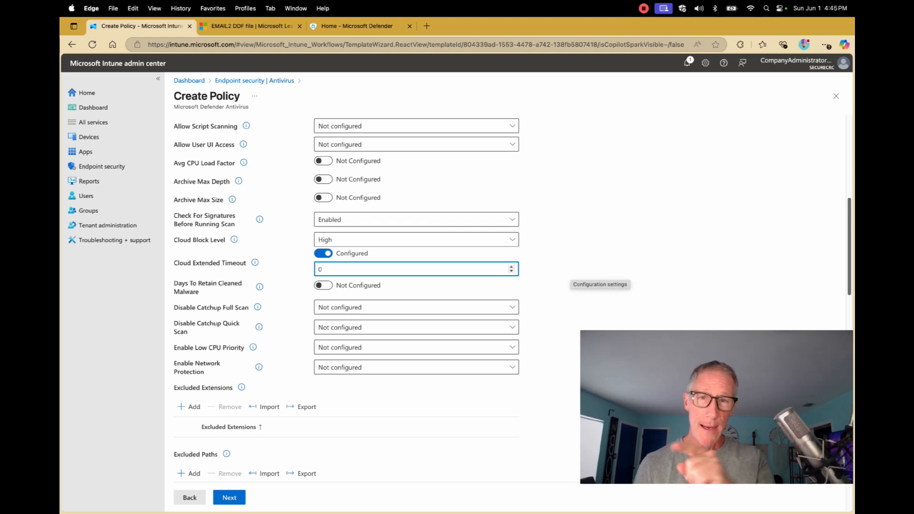
key("BackSpace")
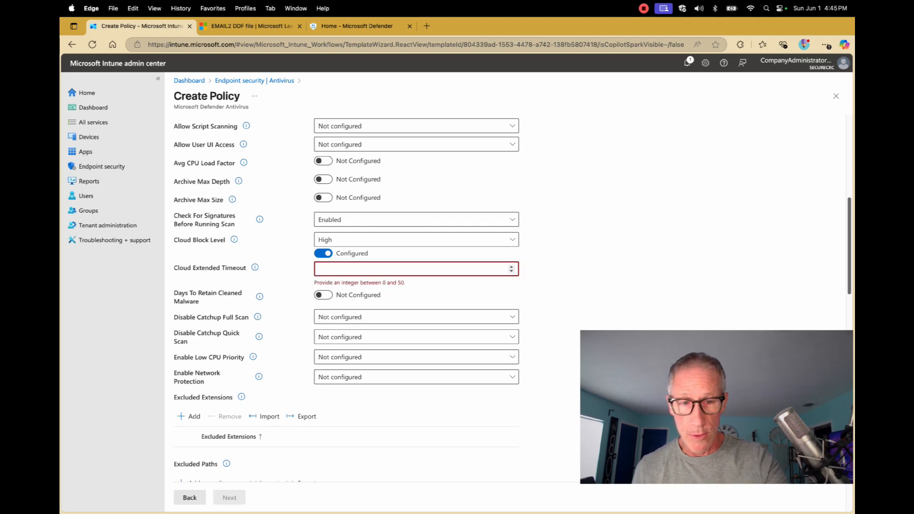
type("50")
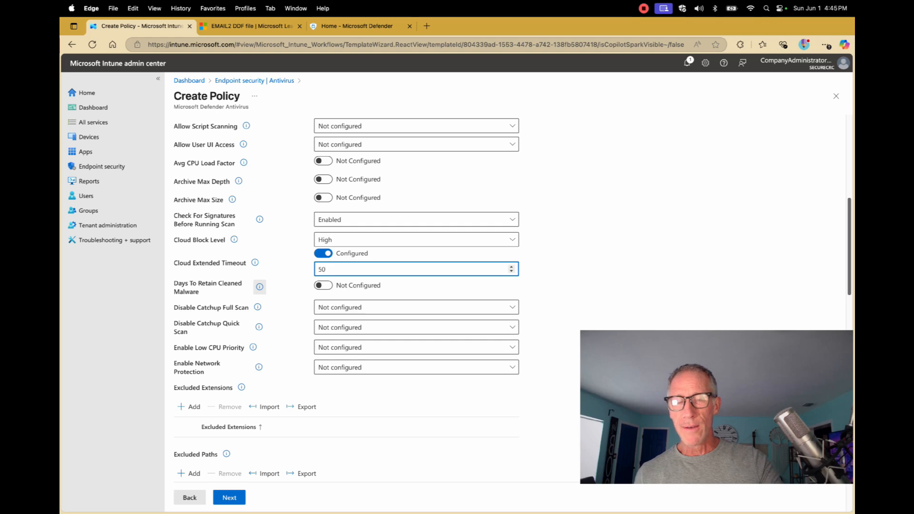
Step: Check the options for Disable Catchup Full Scan without choosing one, and set Disable Catchup Quick Scan to Disabled
left_click(259, 286)
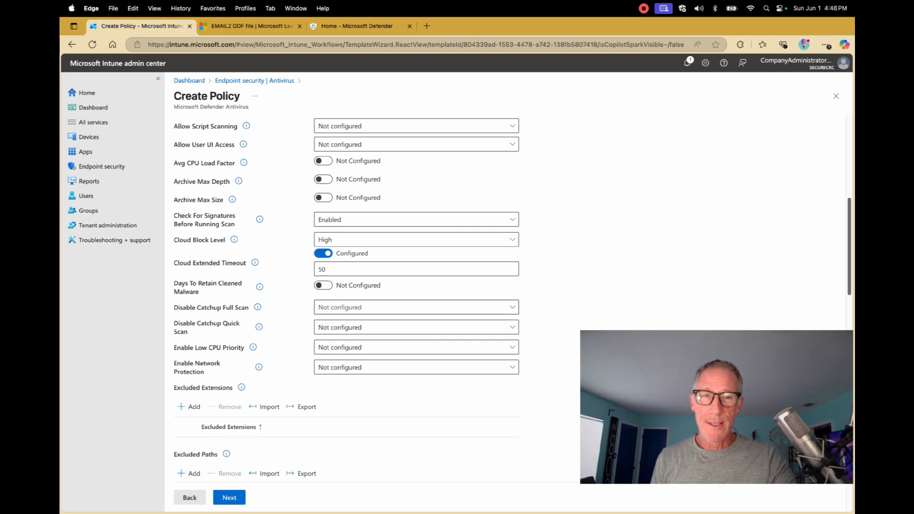
left_click(416, 308)
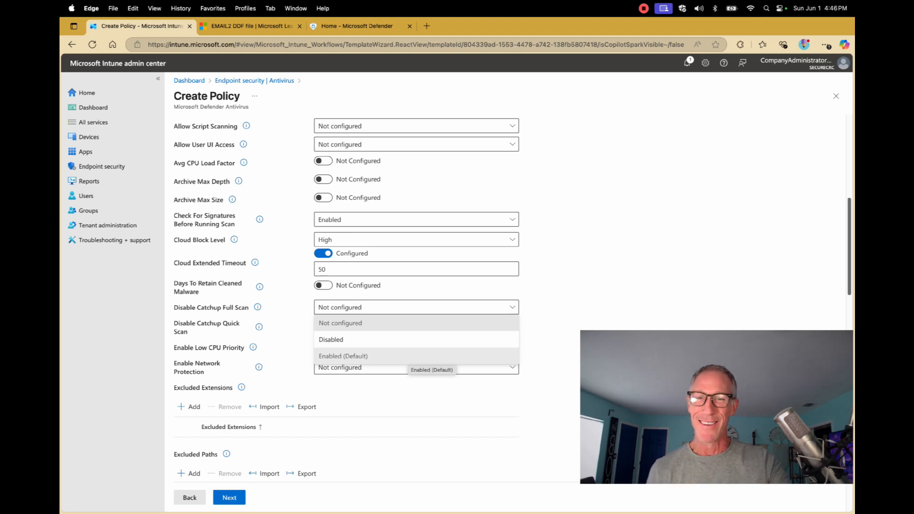
left_click(542, 286)
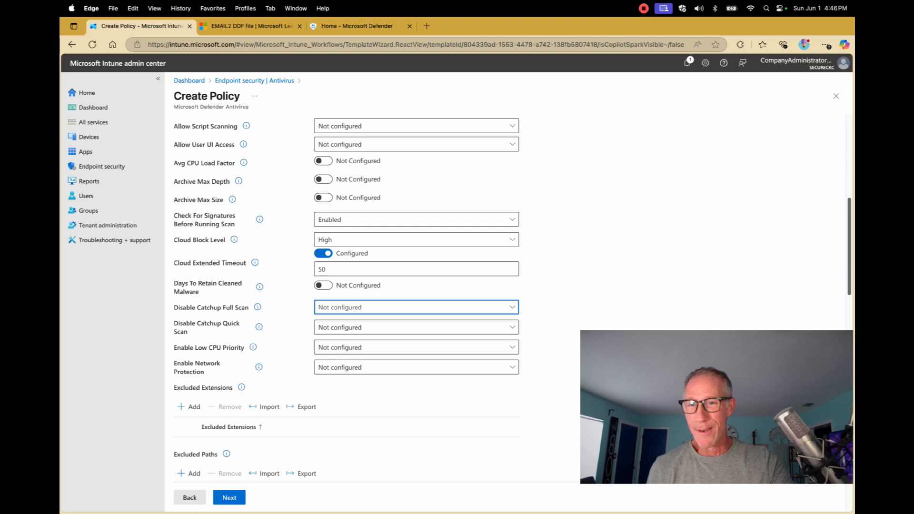
left_click(416, 328)
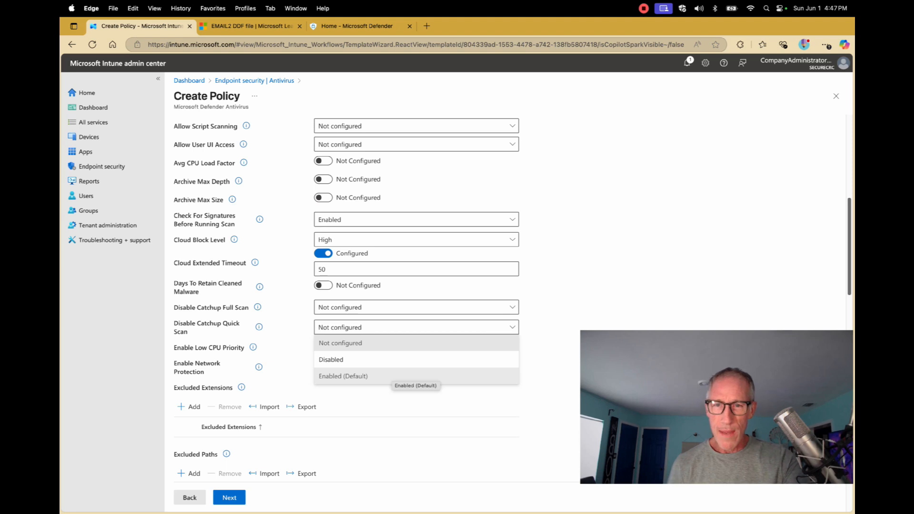
left_click(353, 360)
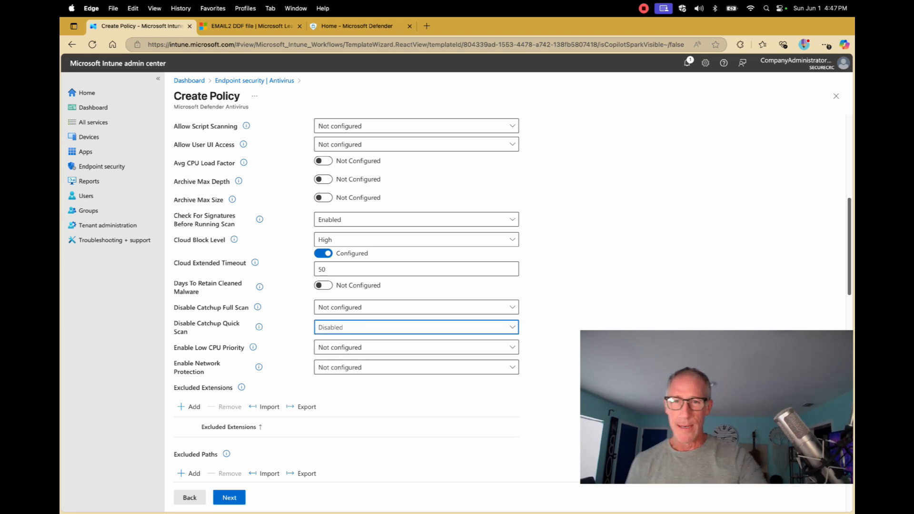
Step: Compare the descriptions of the catchup full and quick scan settings with the DisableCatchupQuickScan section of the Defender Policy CSP article
mouse_move(259, 326)
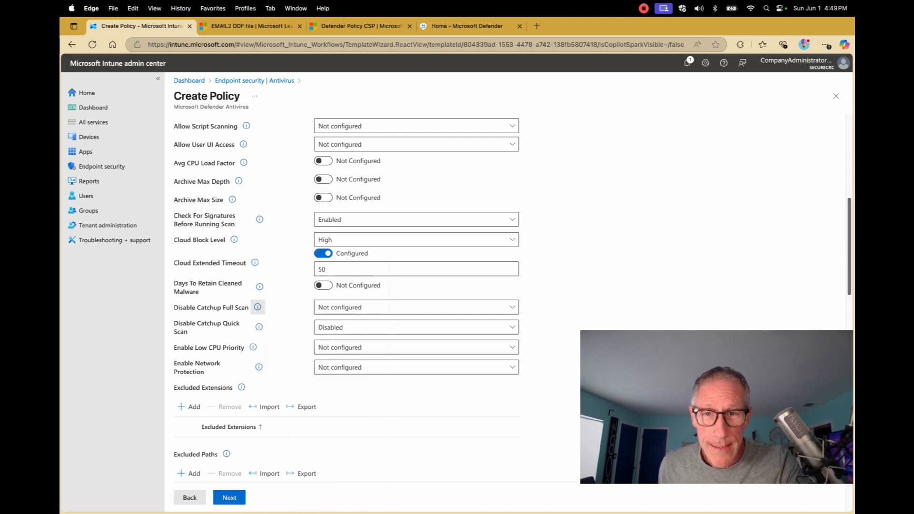
mouse_move(257, 307)
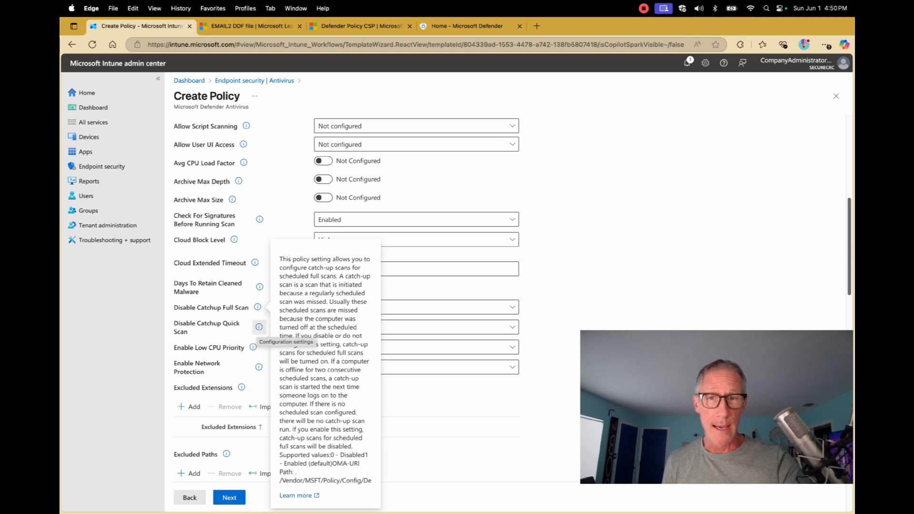
left_click(258, 326)
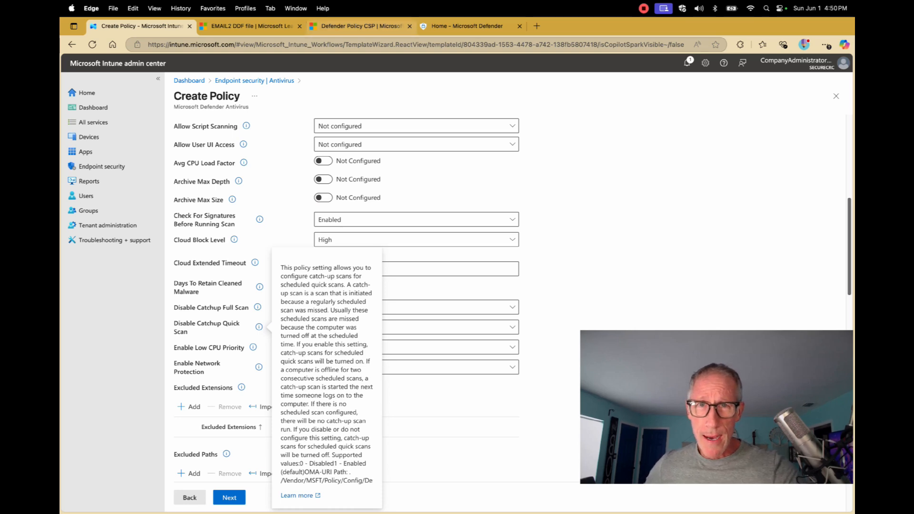
left_click(362, 27)
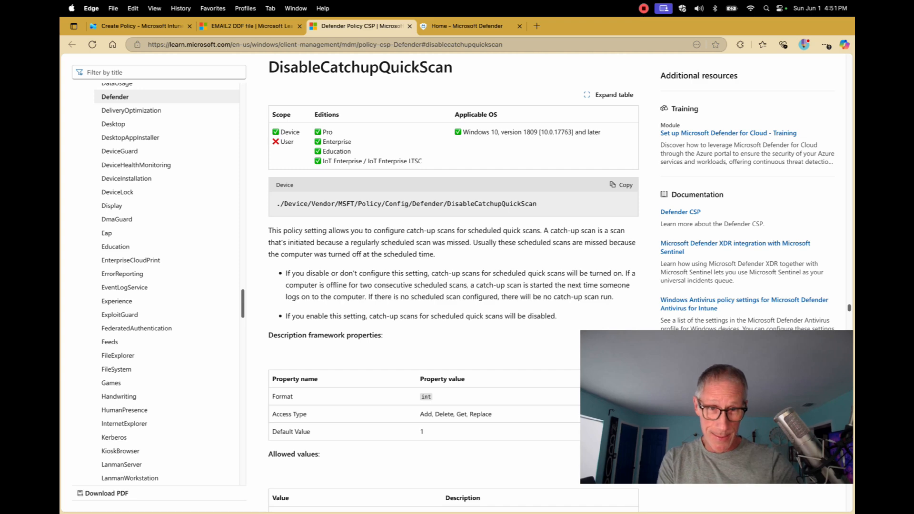
left_click(141, 26)
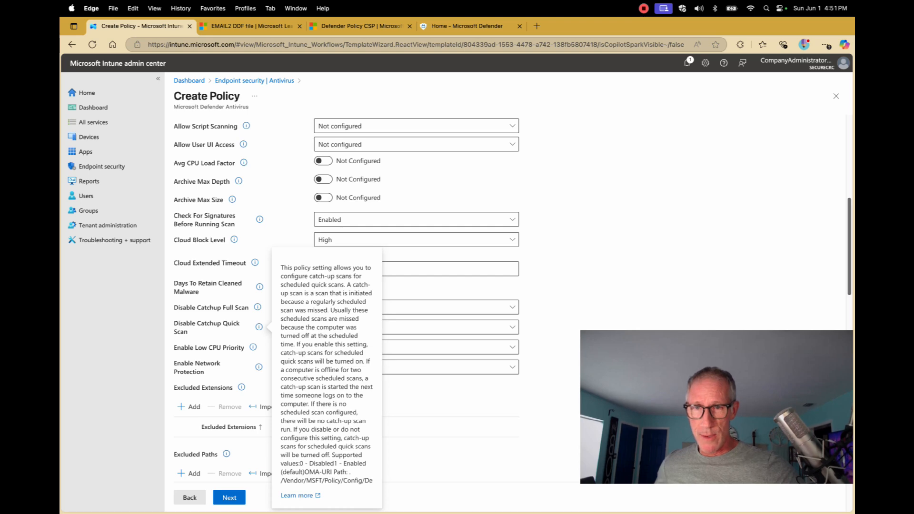
Step: Keep Disable Catchup Quick Scan at Disabled in the Intune policy and set Enable Network Protection to Enabled (block mode)
left_click(333, 328)
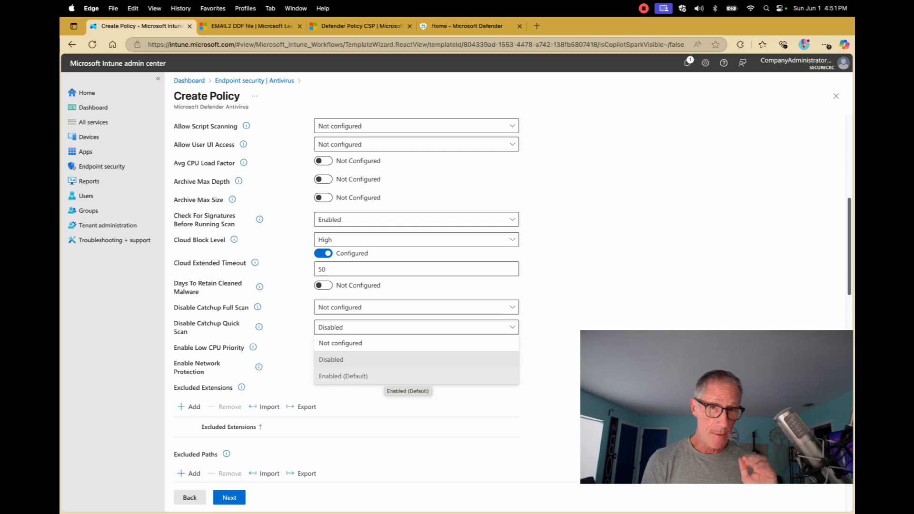
left_click(376, 360)
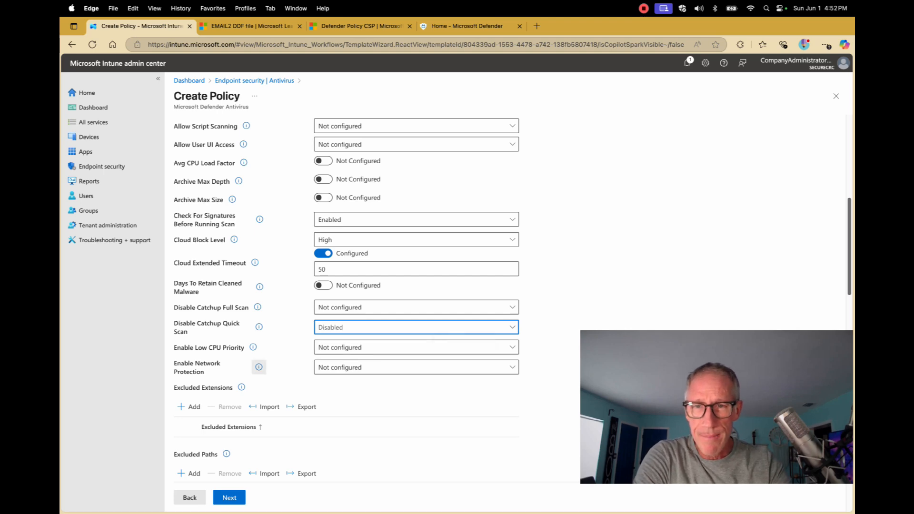
left_click(416, 368)
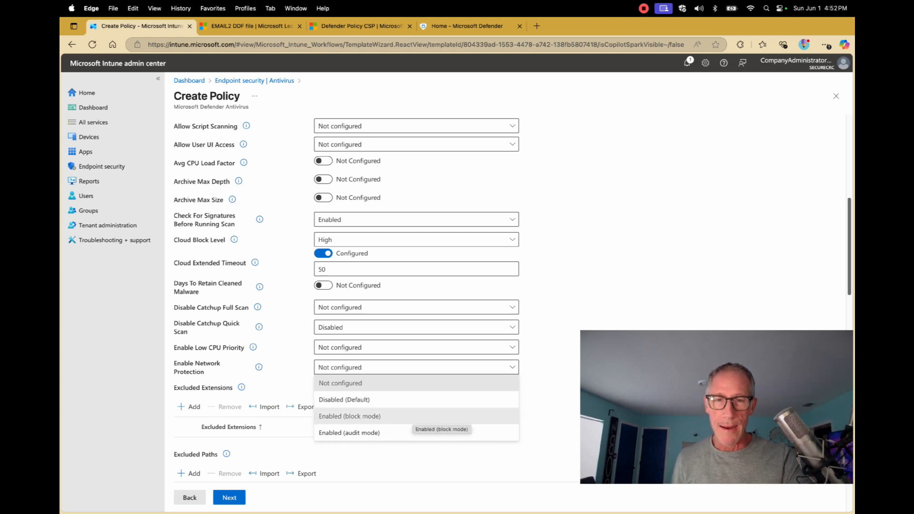
left_click(418, 416)
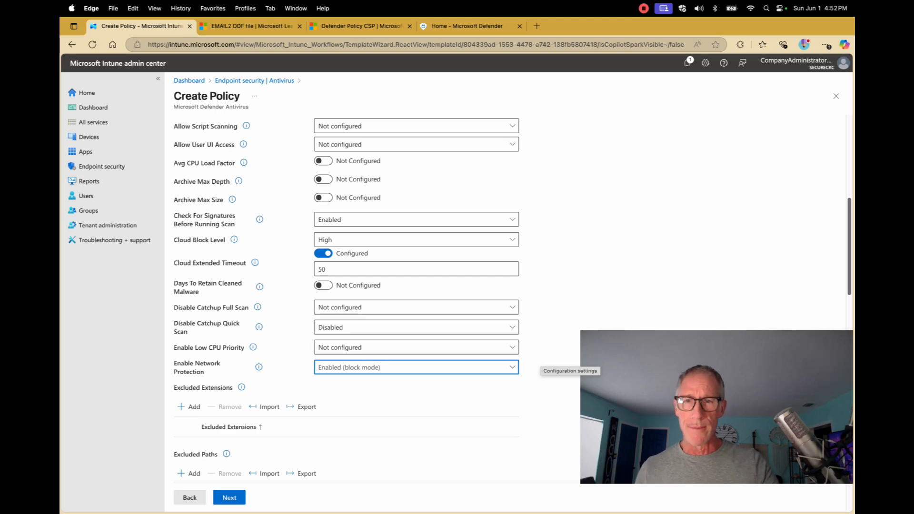
Step: Look over the exclusion lists for extensions, paths and processes, and read the description of Excluded Paths
scroll(347, 385, "down", 5)
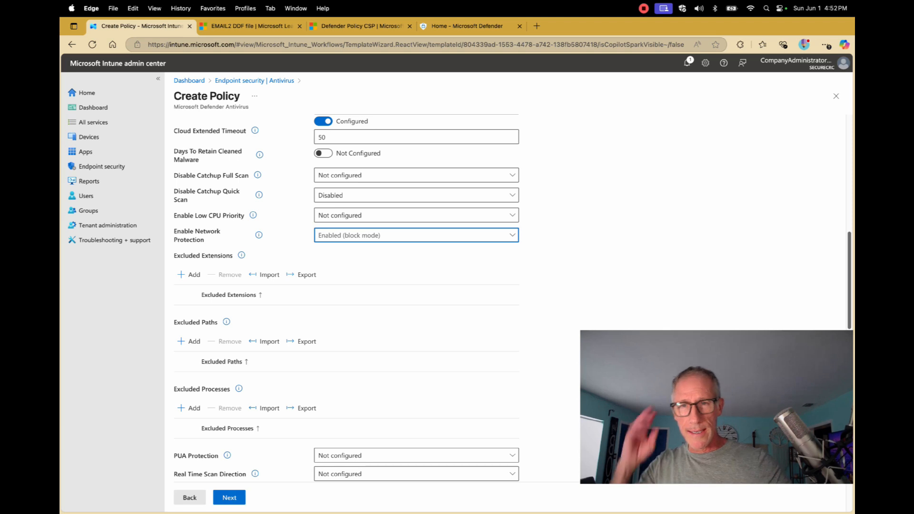
scroll(347, 298, "down", 2)
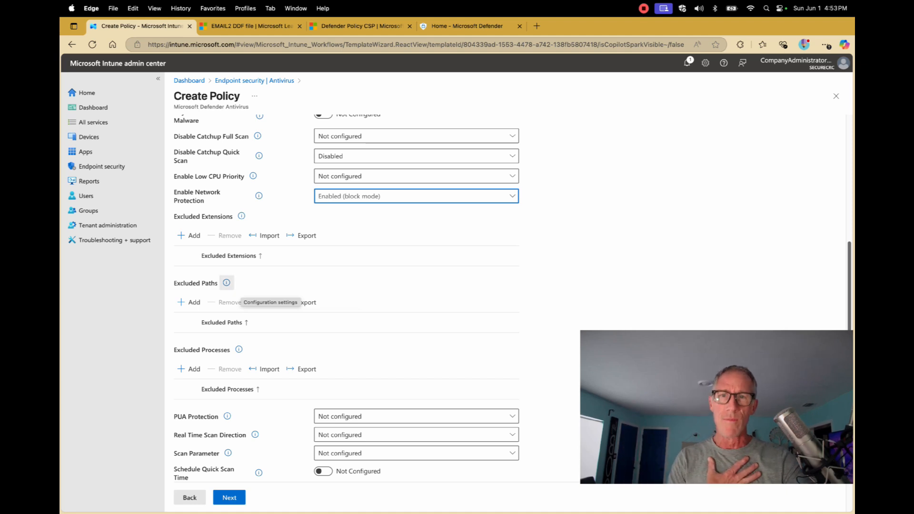
left_click(226, 282)
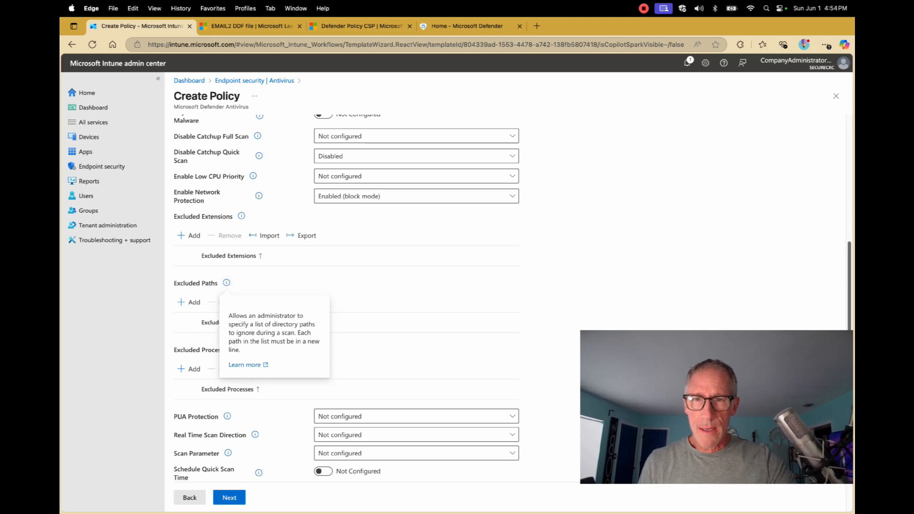
Step: Set PUA Protection to Audit mode so potentially unwanted applications are detected without action being taken
scroll(346, 295, "down", 5)
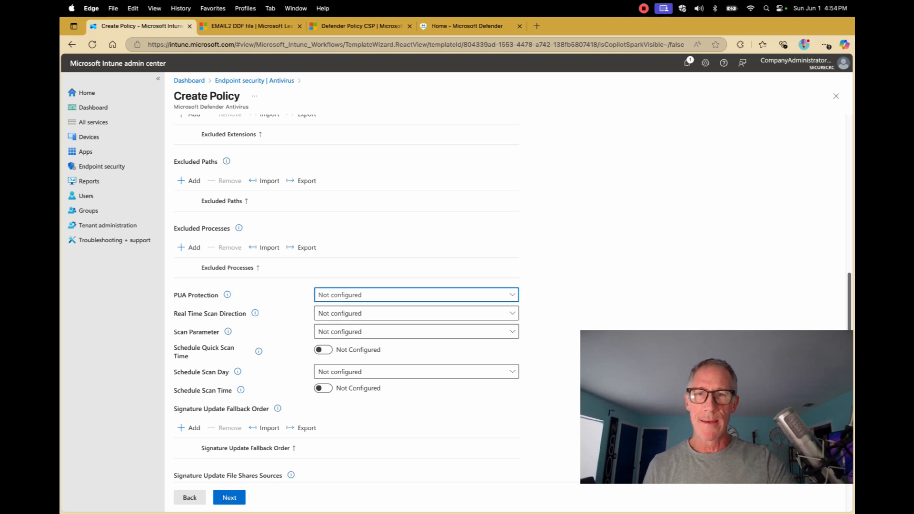
left_click(414, 294)
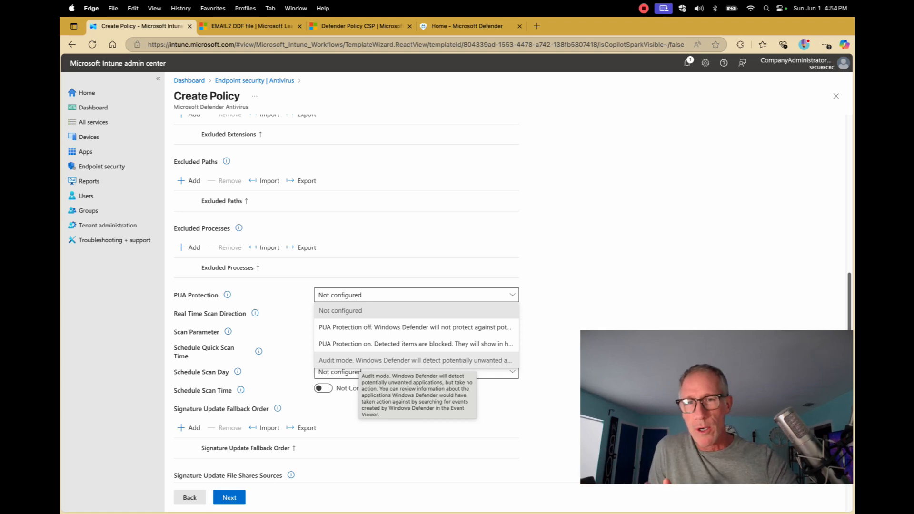
left_click(360, 362)
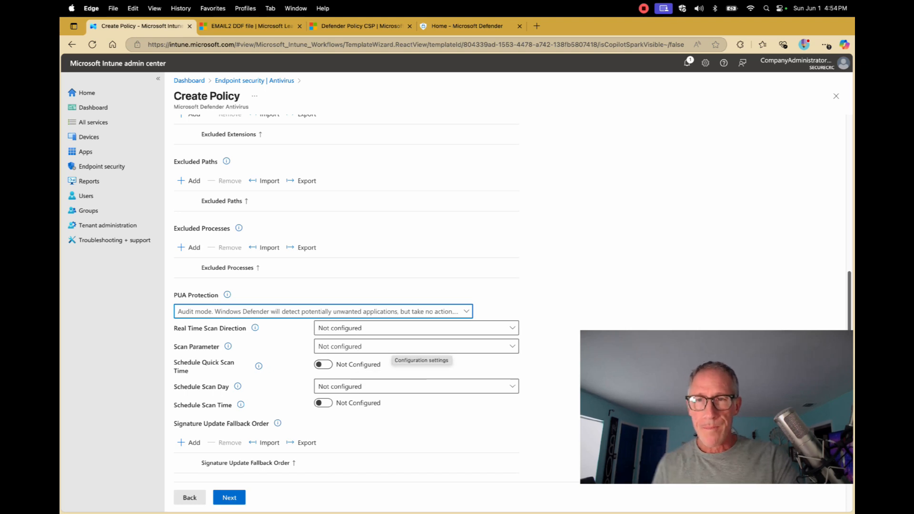
left_click(374, 312)
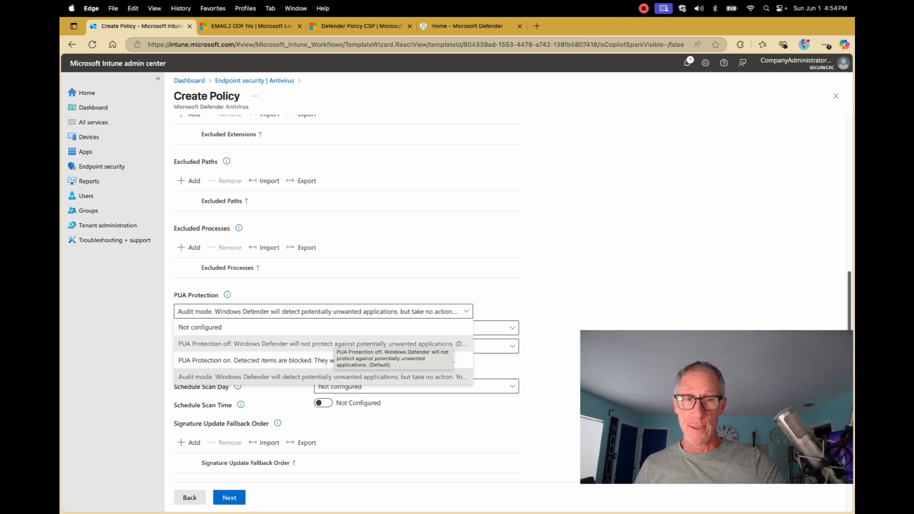
left_click(329, 343)
left_click(305, 312)
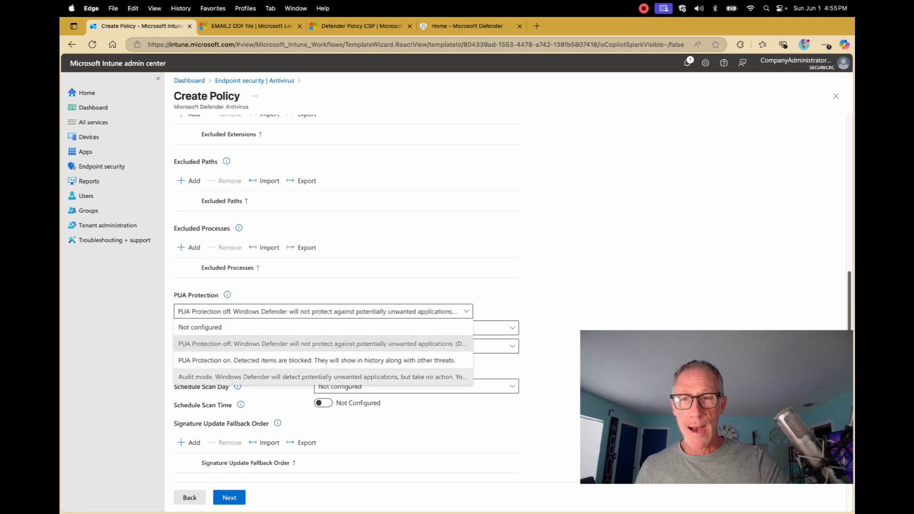
left_click(323, 377)
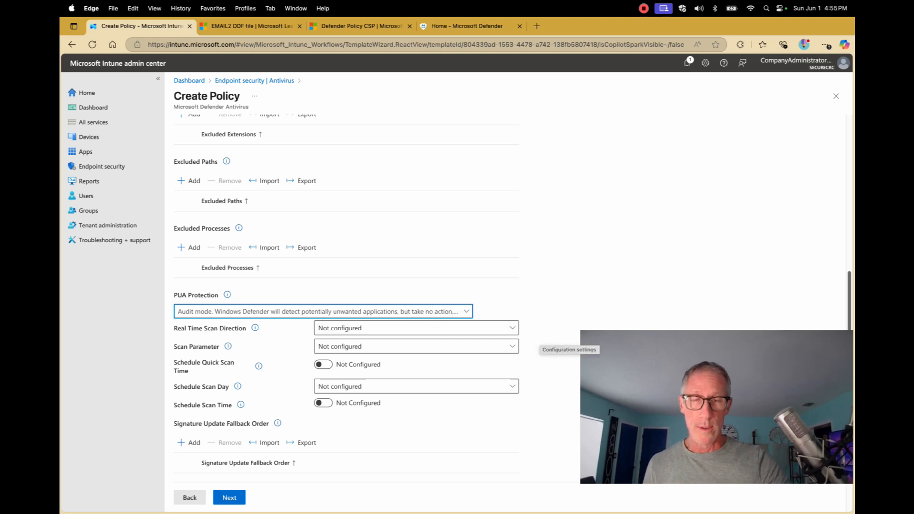
scroll(569, 343, "down", 3)
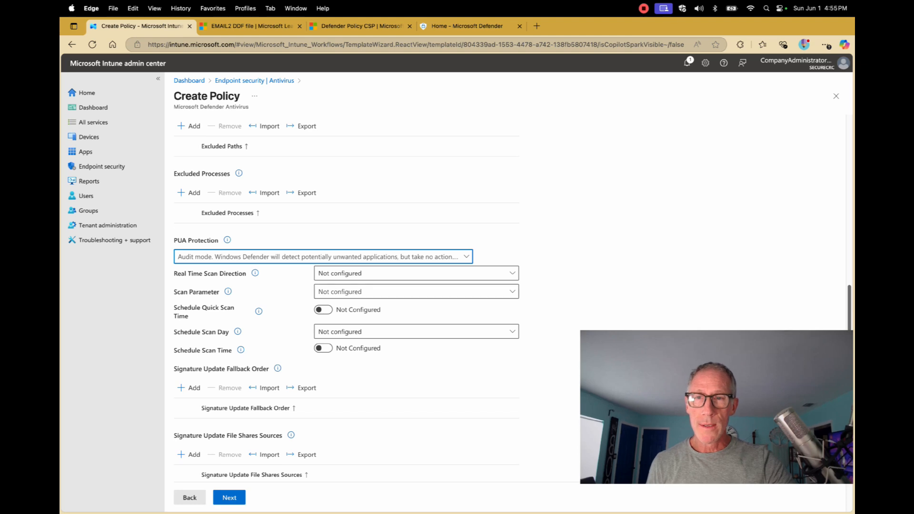
Step: Leave Real Time Scan Direction not configured and set Scan Parameter to Quick scan (Default)
left_click(417, 273)
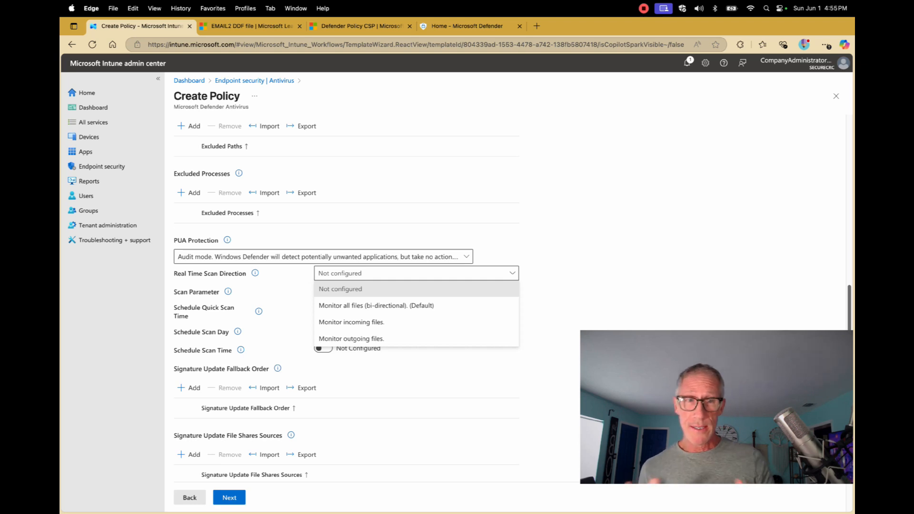
key("Escape")
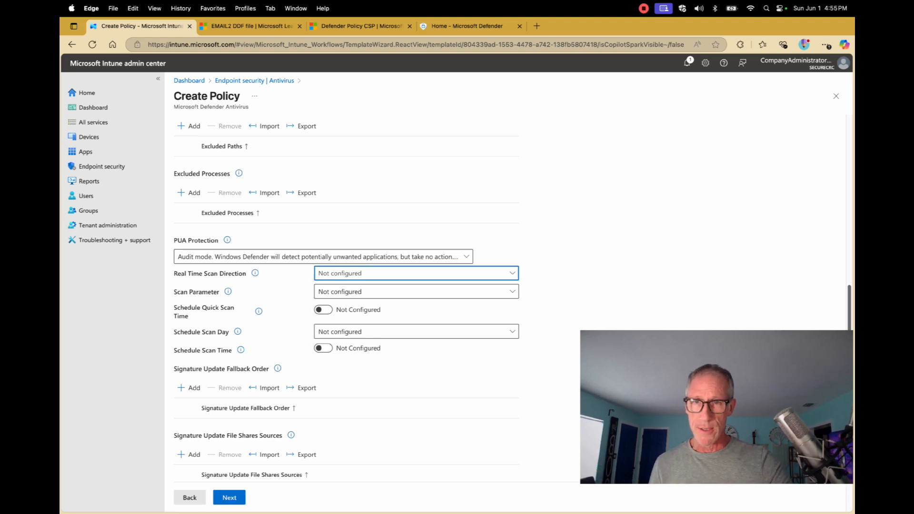
left_click(416, 292)
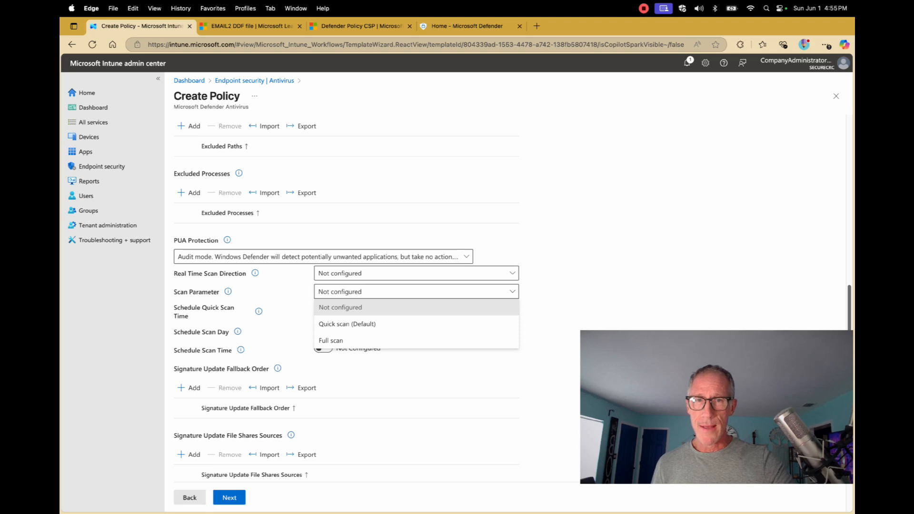
left_click(443, 326)
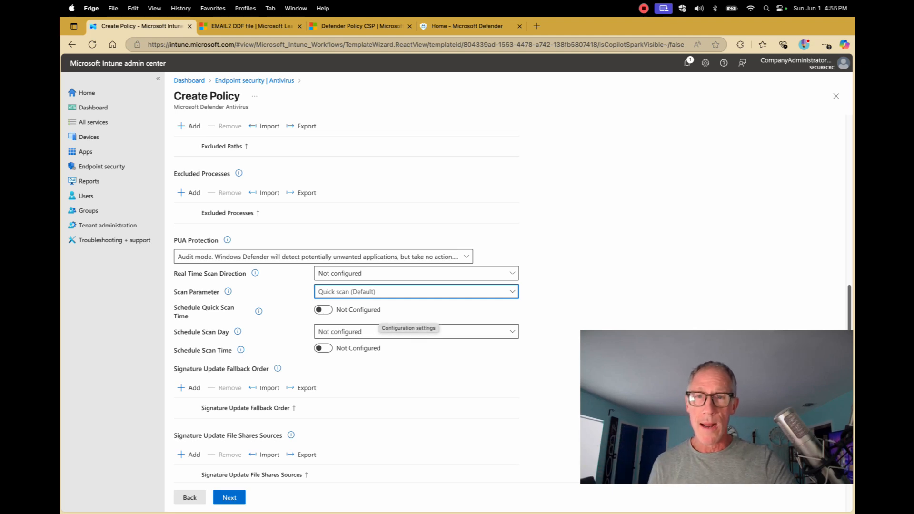
Step: Configure Schedule Quick Scan Time with the value 120 and set Schedule Scan Day to Every day (Default)
left_click(323, 309)
left_click(347, 321)
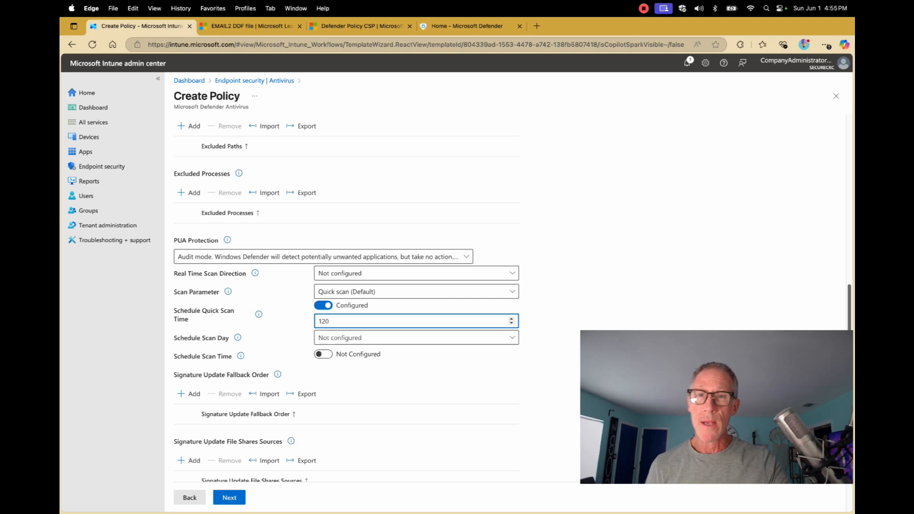
left_click(417, 338)
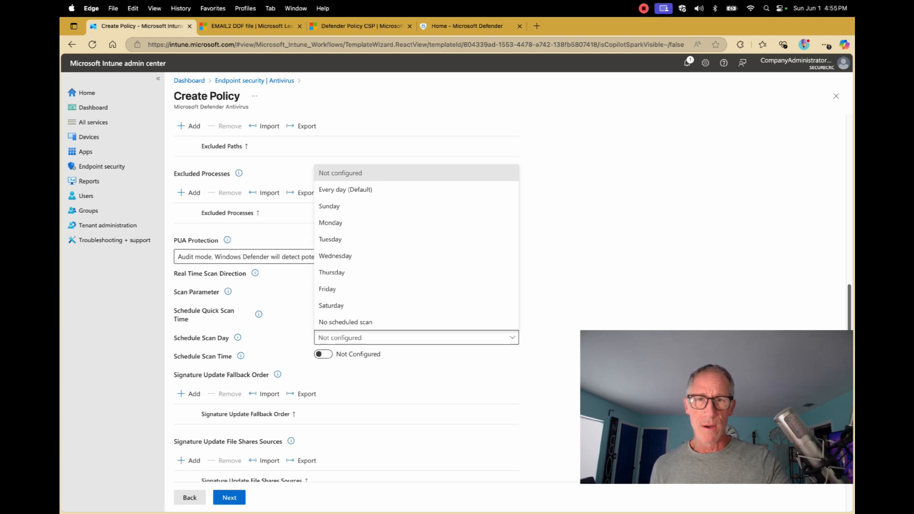
left_click(345, 190)
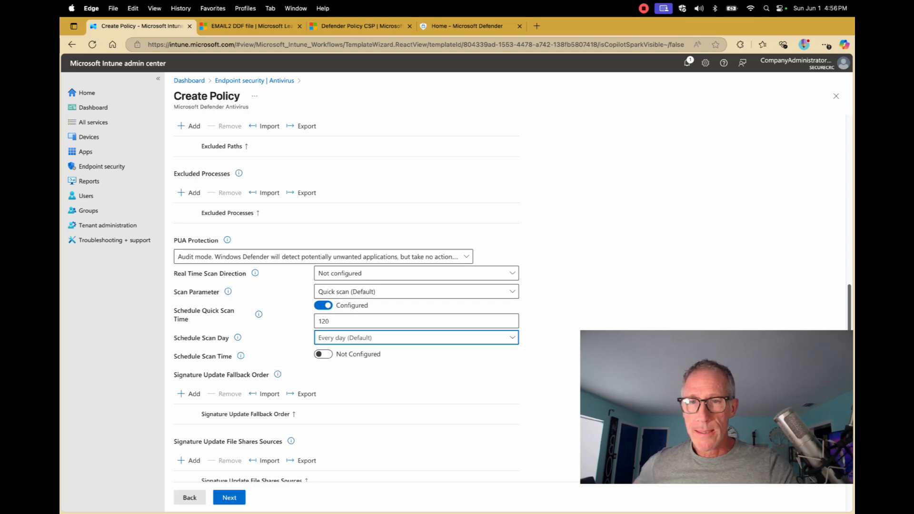
Step: Configure Signature Update Interval with the value 1 and set Submit Samples Consent to Send all samples automatically
scroll(346, 304, "down", 3)
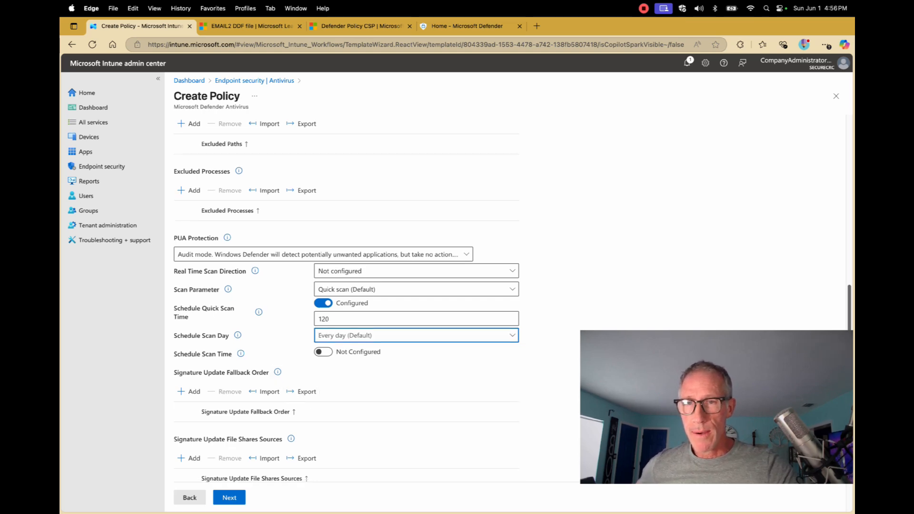
scroll(347, 298, "down", 7)
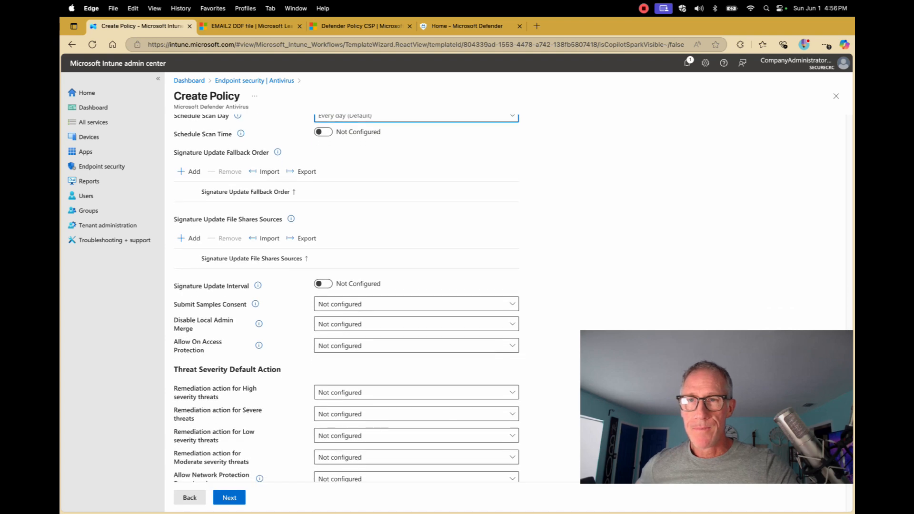
scroll(347, 299, "down", 4)
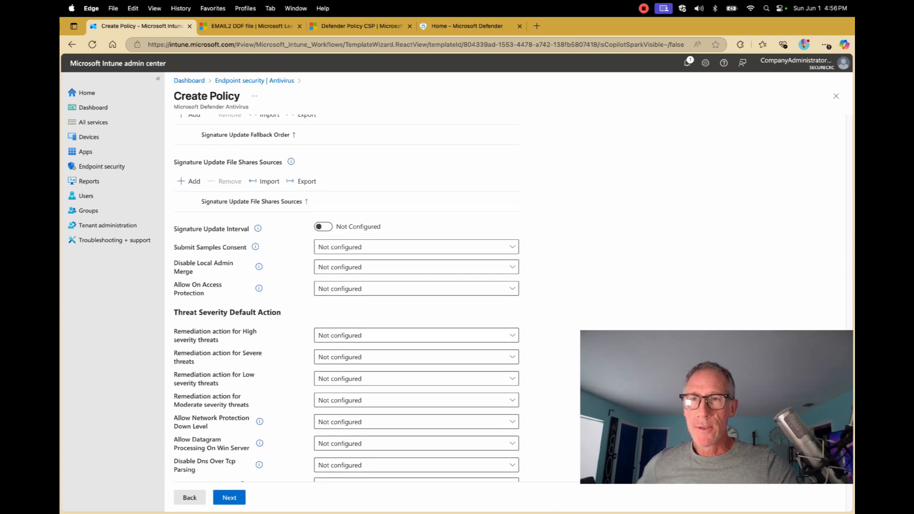
scroll(346, 299, "down", 3)
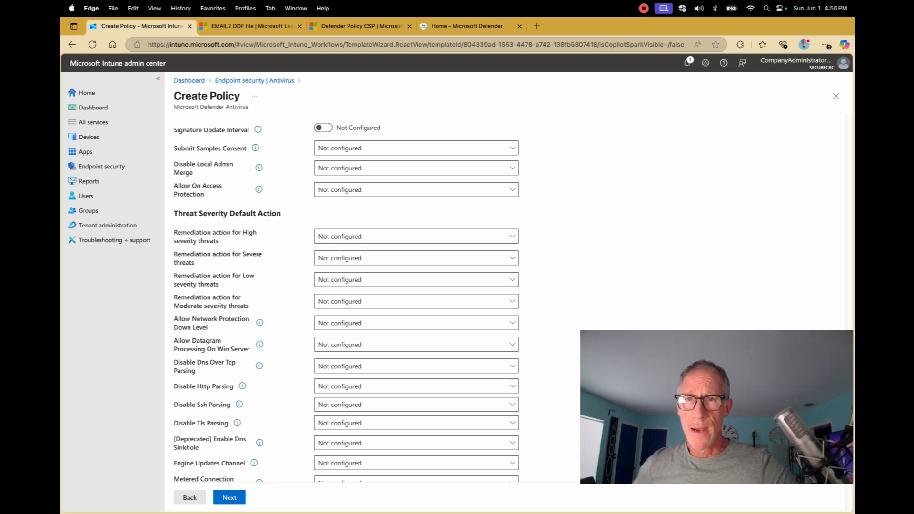
left_click(323, 128)
double_click(320, 141)
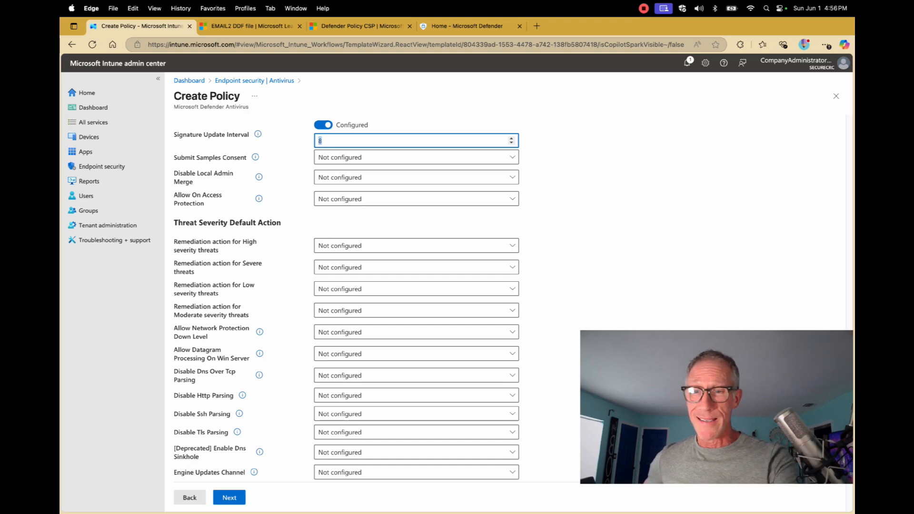
type("1")
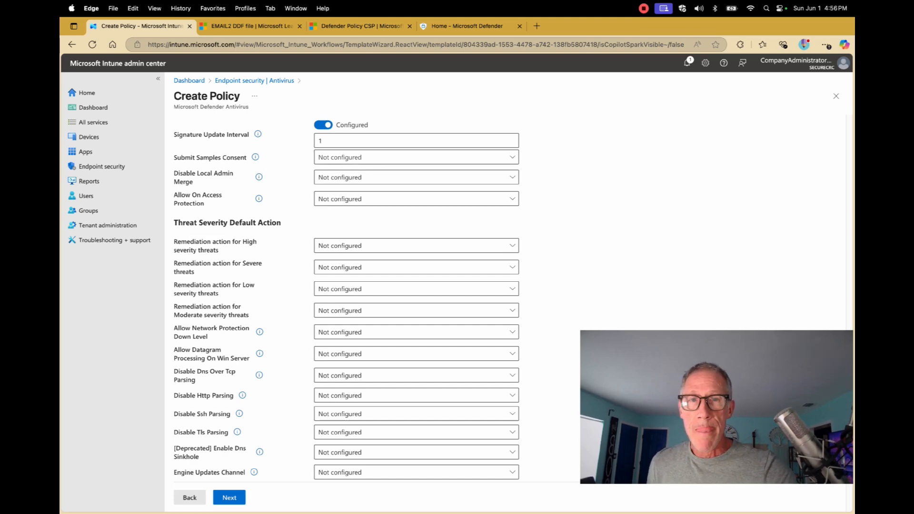
left_click(416, 157)
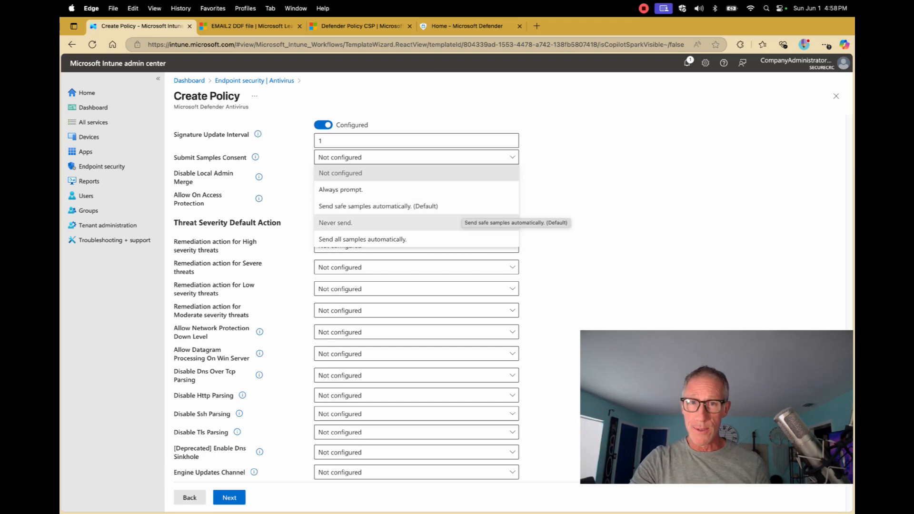
left_click(435, 239)
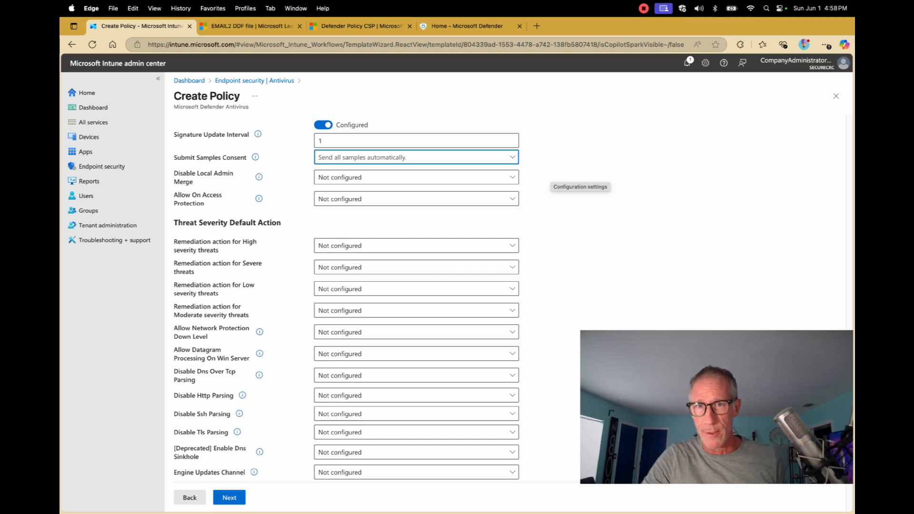
Step: Set the local admin merge setting to Disable Local Admin Merge and Allow On Access Protection to Allowed (Default)
scroll(346, 299, "down", 1)
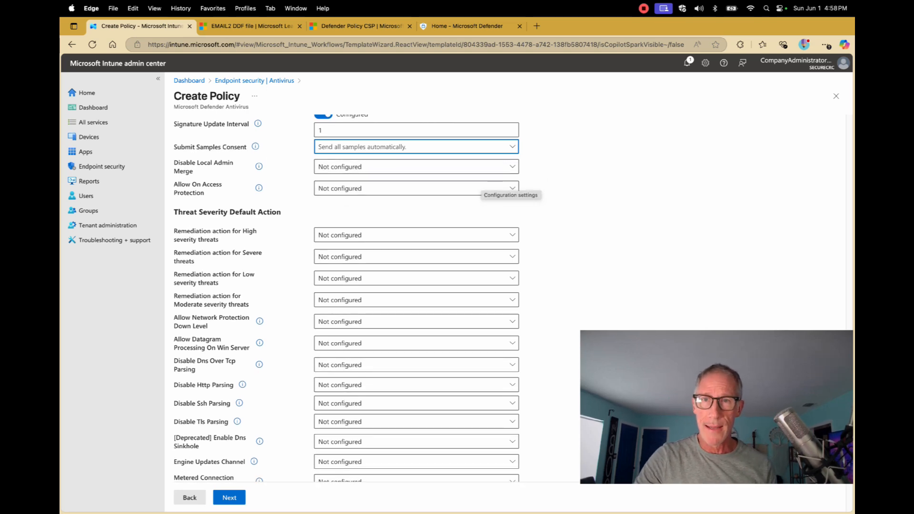
left_click(511, 167)
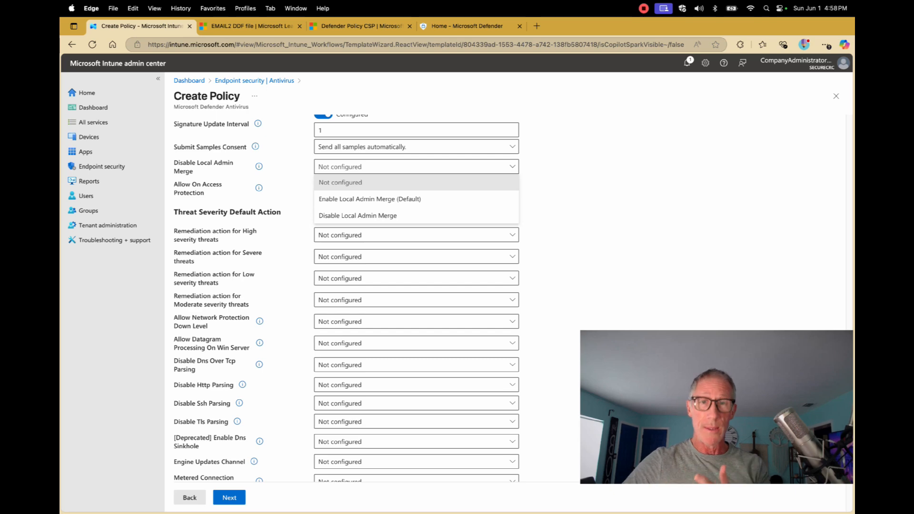
key("Down")
key("Down")
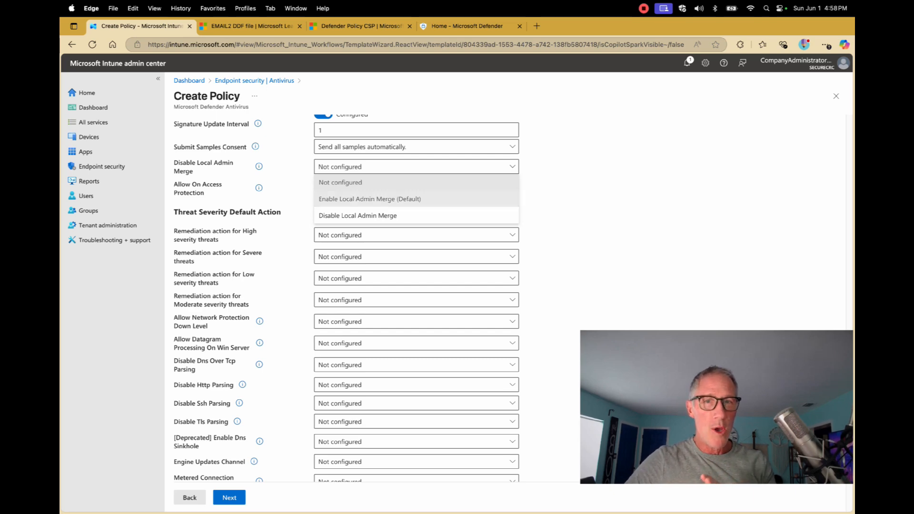
key("Return")
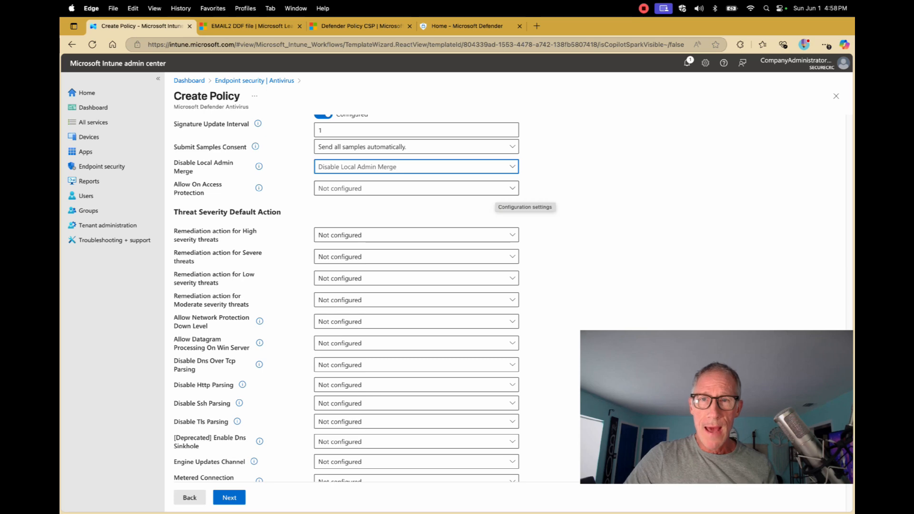
left_click(496, 189)
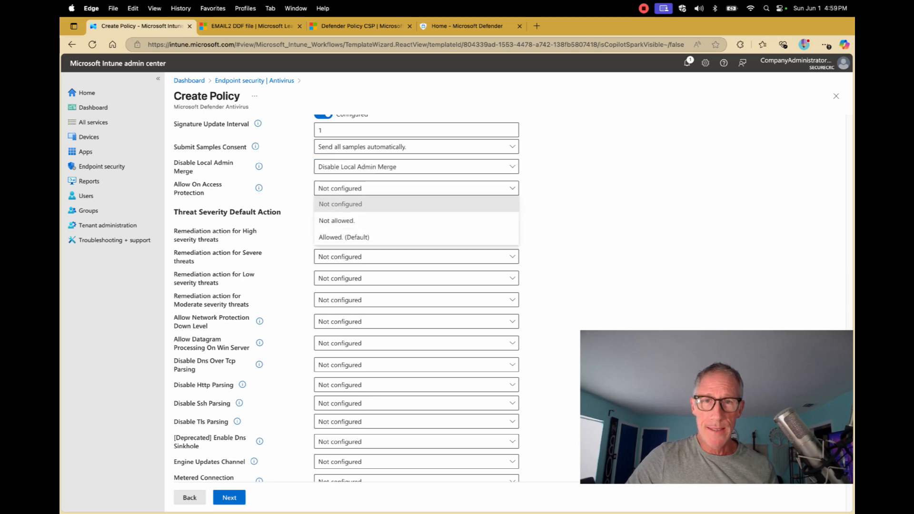
left_click(417, 237)
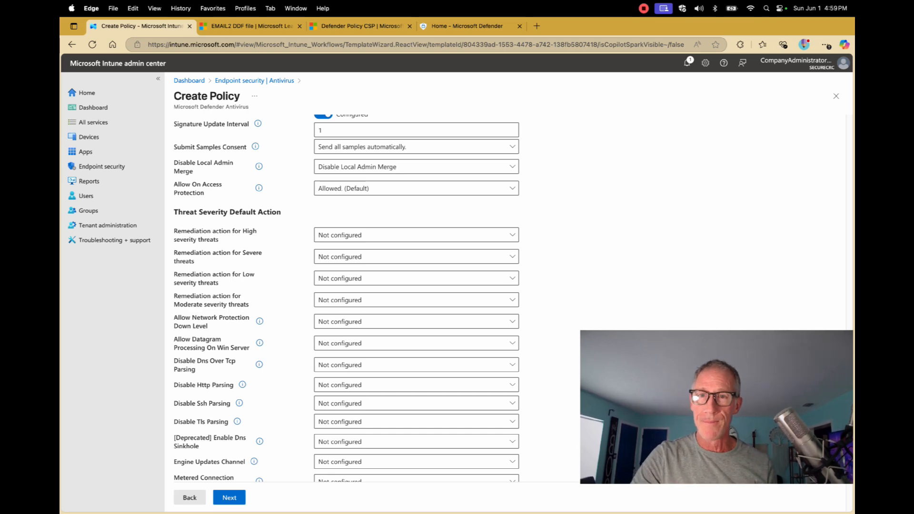
Step: Look over the remaining policy settings and the remediation action options for high severity threats under Threat Severity Default Action
scroll(417, 295, "down", 3)
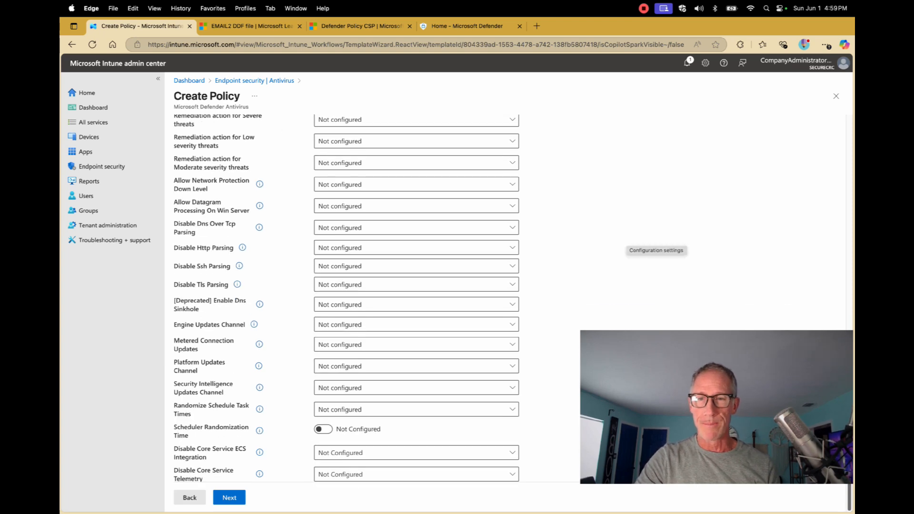
scroll(656, 243, "up", 1)
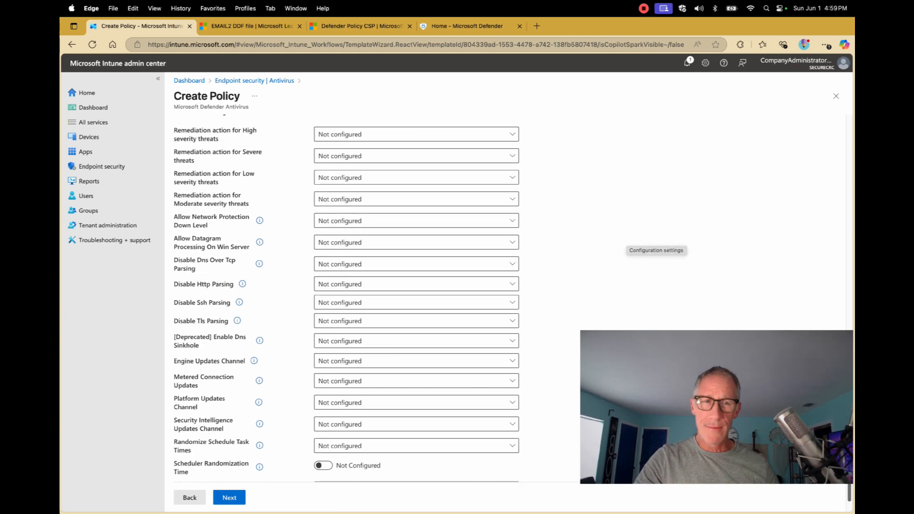
scroll(656, 242, "up", 1)
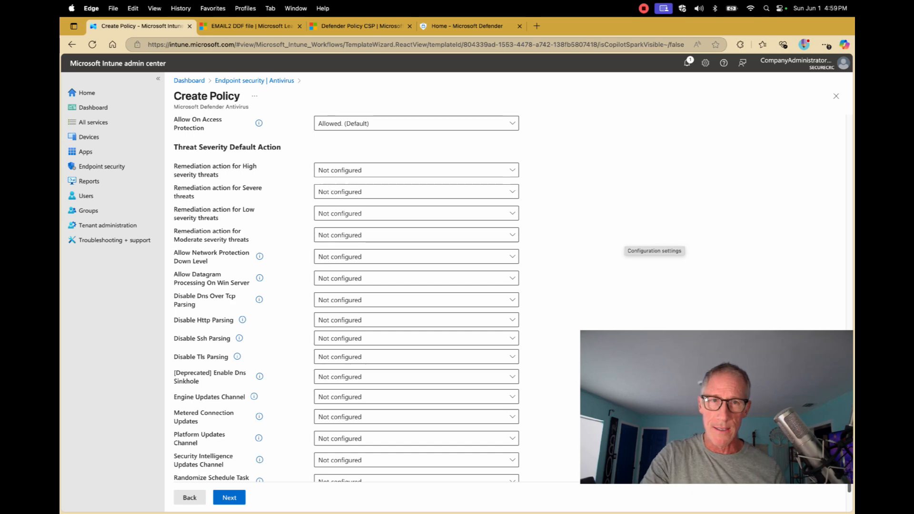
left_click(416, 170)
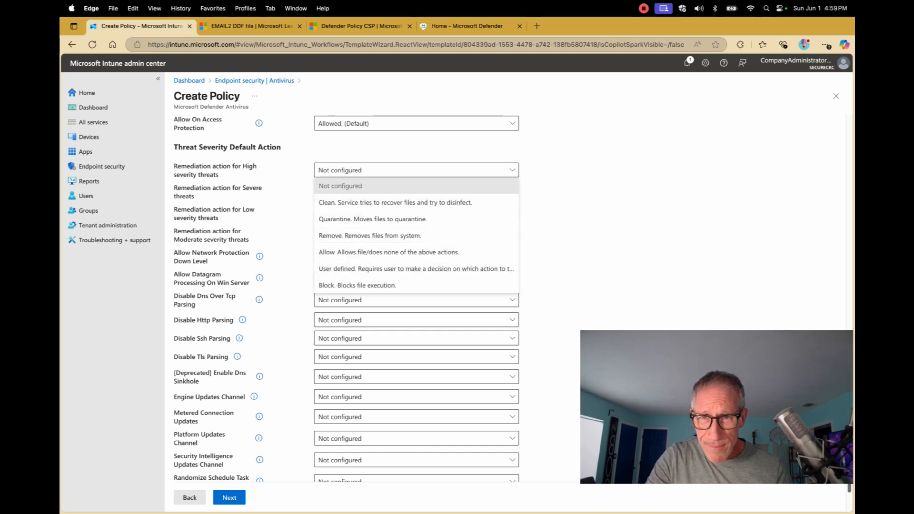
key("Escape")
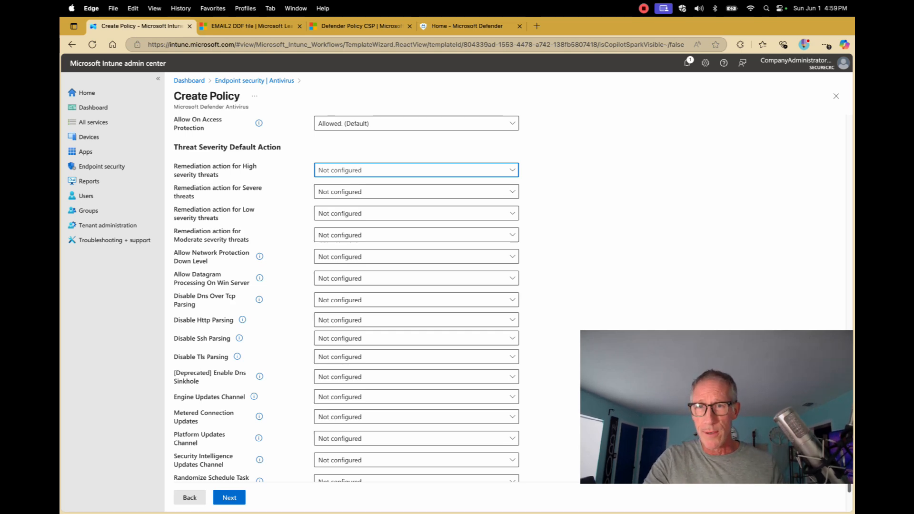
scroll(305, 295, "down", 1)
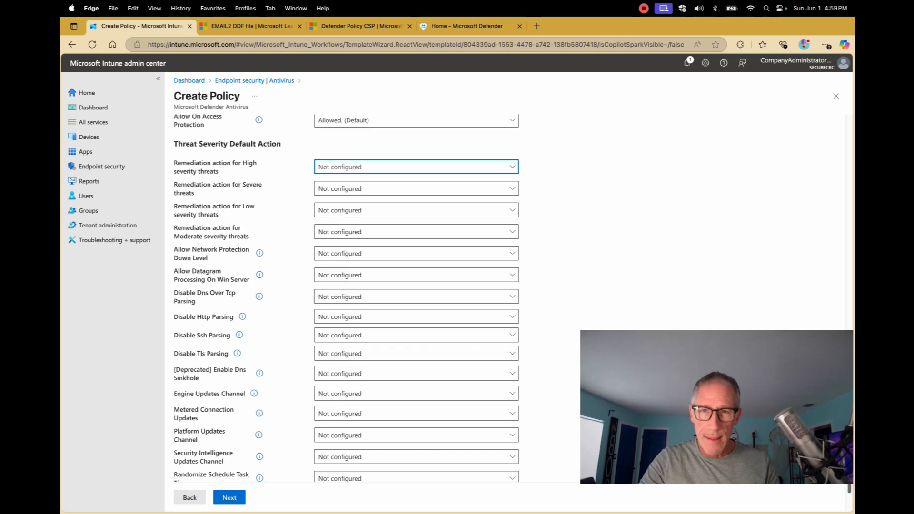
scroll(242, 316, "down", 3)
scroll(242, 247, "up", 12)
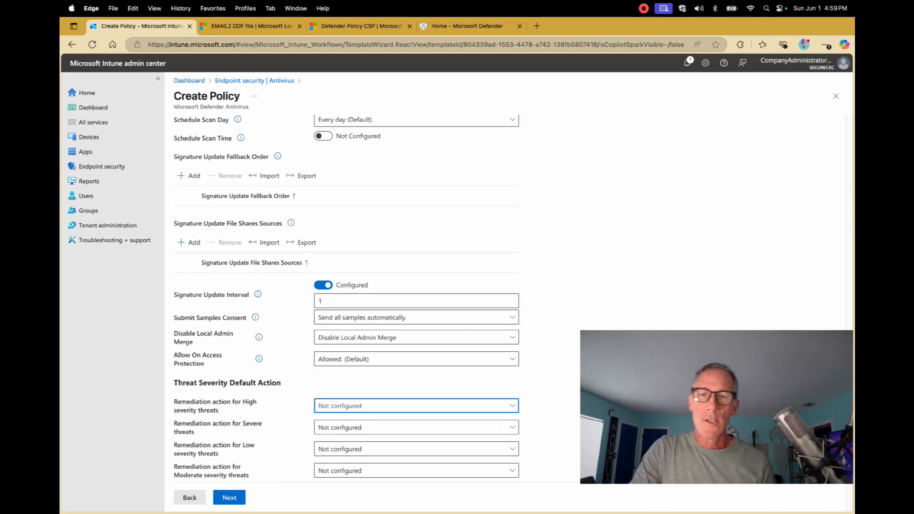
Step: Keep the Default scope tag, leave the policy without group assignments, and save it
left_click(229, 498)
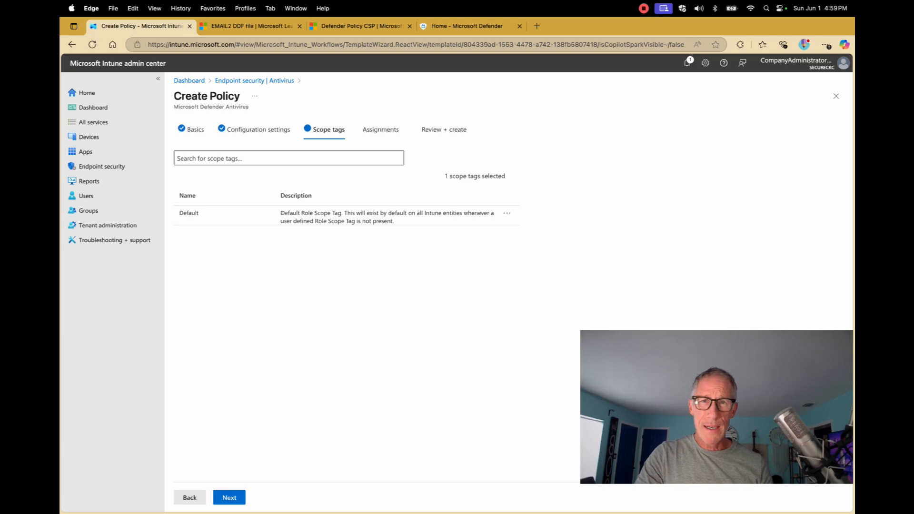
left_click(229, 497)
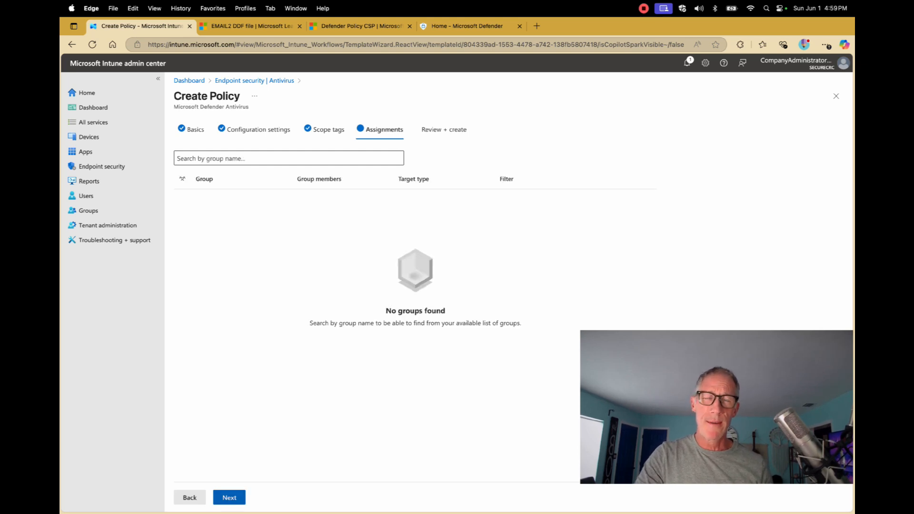
left_click(229, 498)
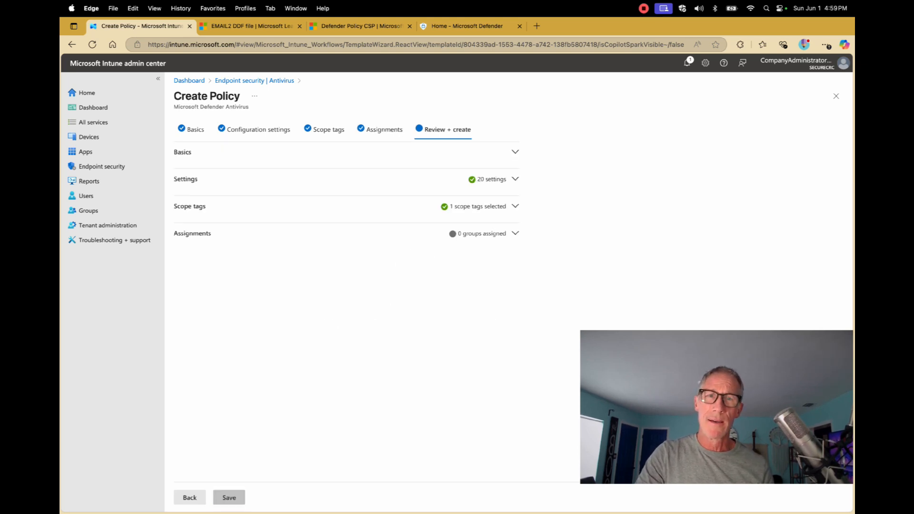
left_click(229, 497)
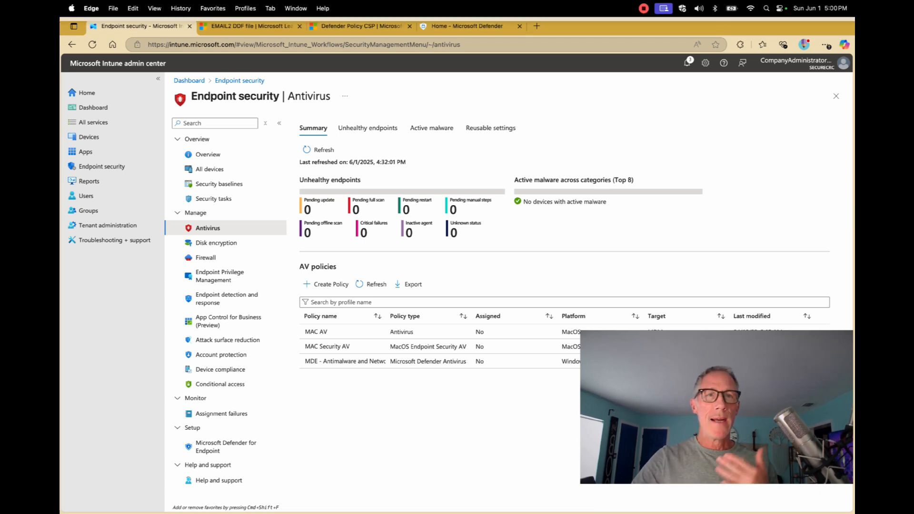
left_click(644, 8)
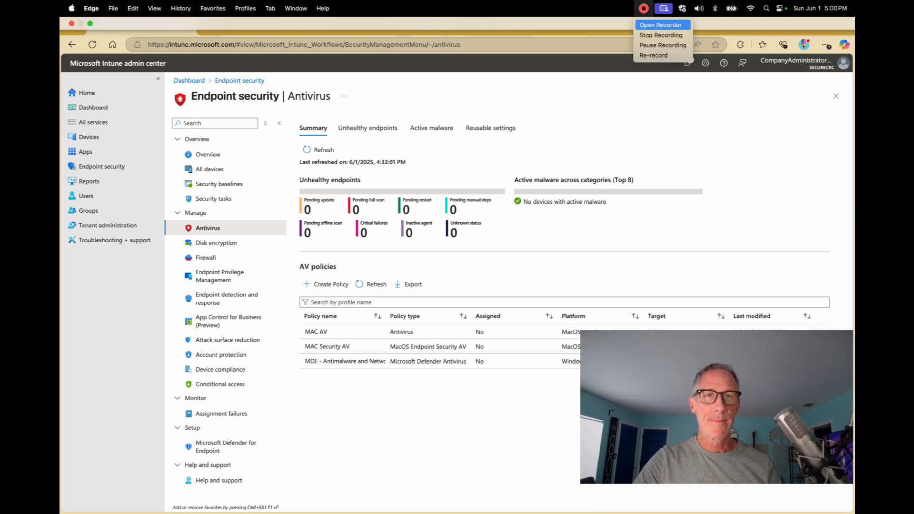
left_click(661, 35)
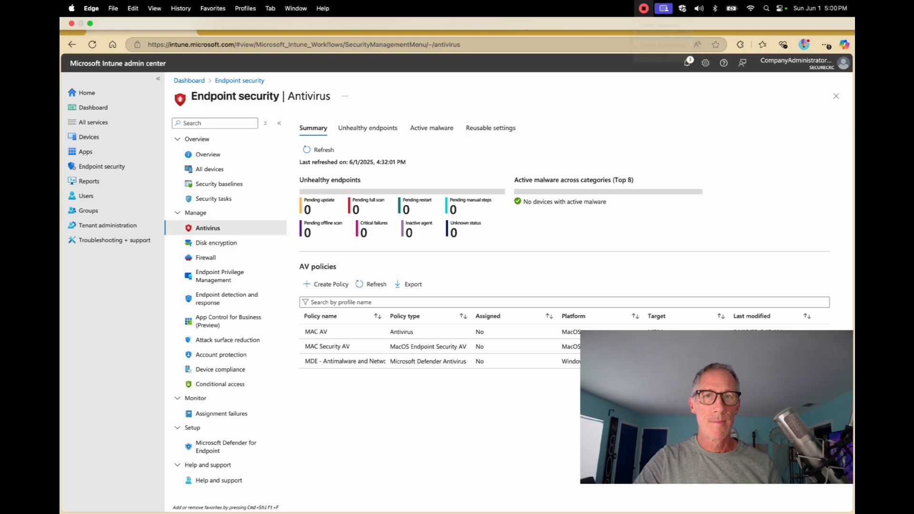